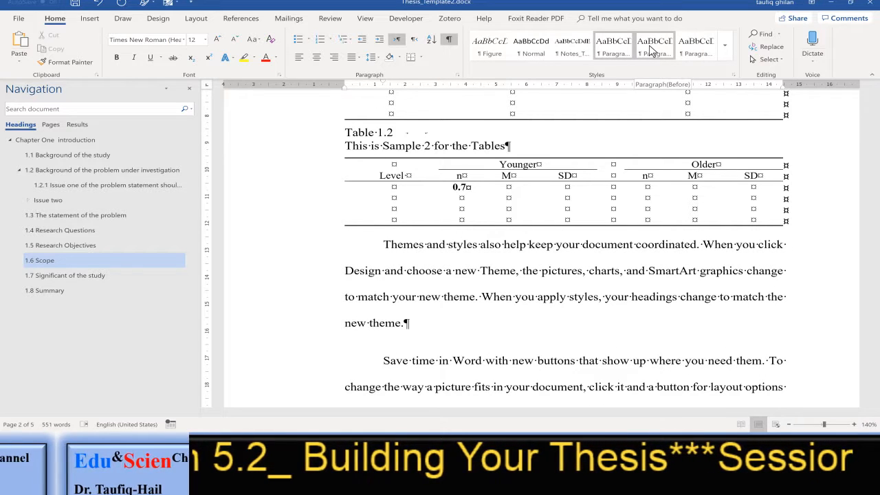
Review the indentation and spacing settings of the Paragraph(Before) style, keeping them as they are.
right_click(651, 51)
click(668, 63)
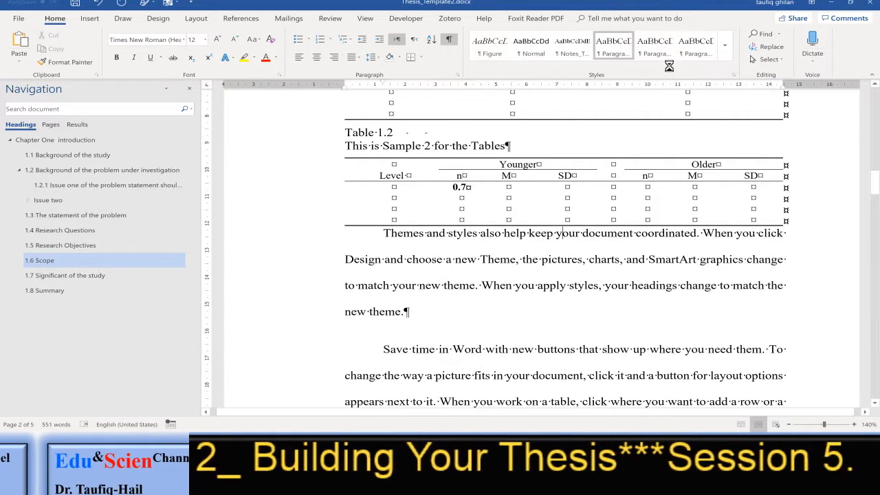
click(532, 384)
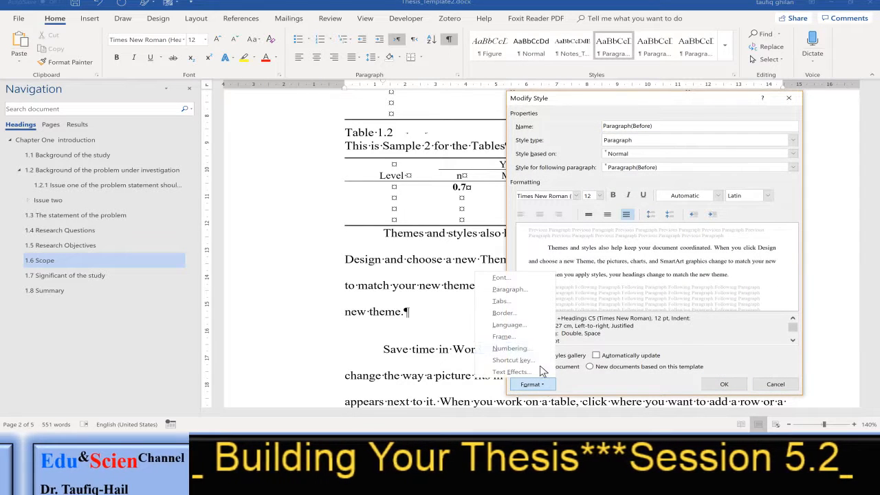
click(529, 292)
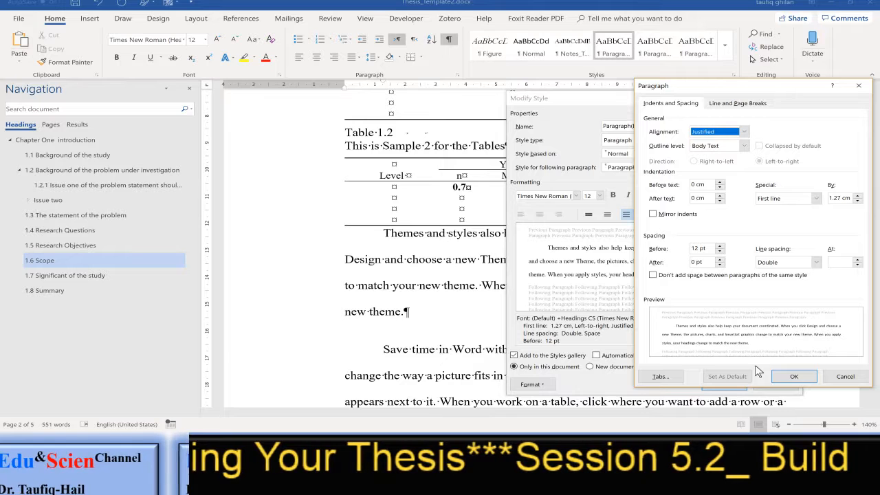
click(794, 376)
click(731, 387)
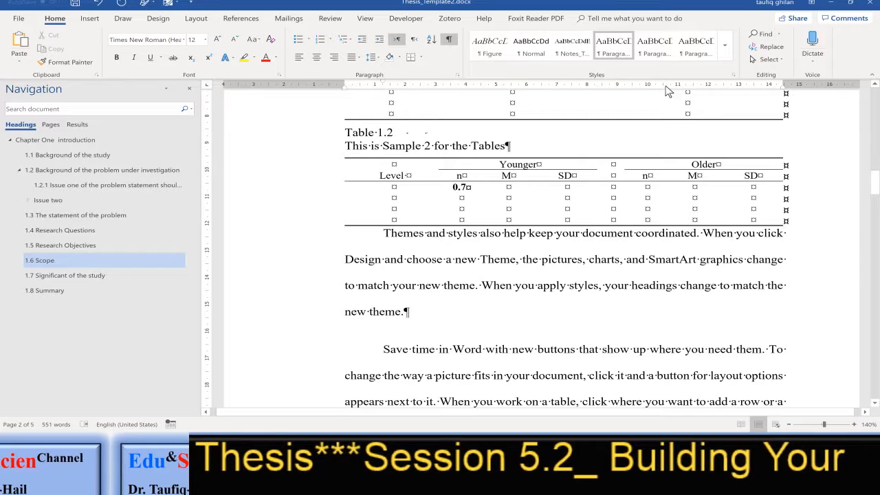
Apply the Paragraph(Before) style to the paragraph below Table 1.2 and insert an empty paragraph above its text.
click(661, 50)
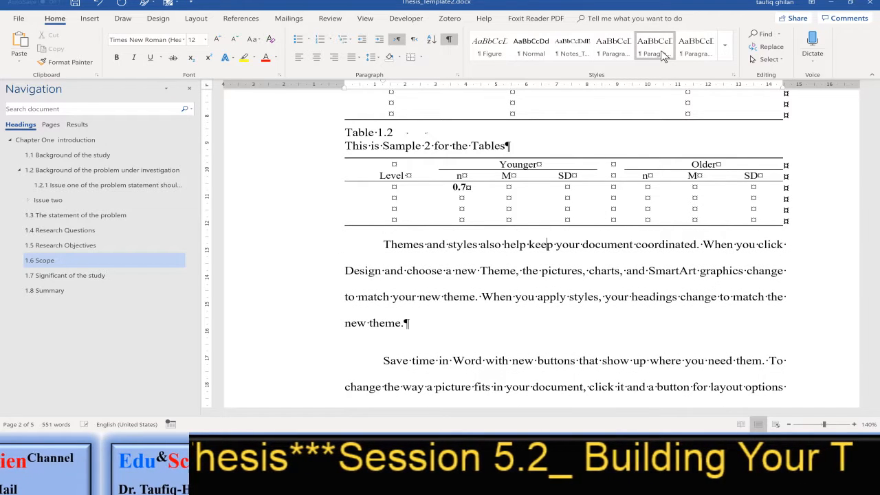
click(378, 244)
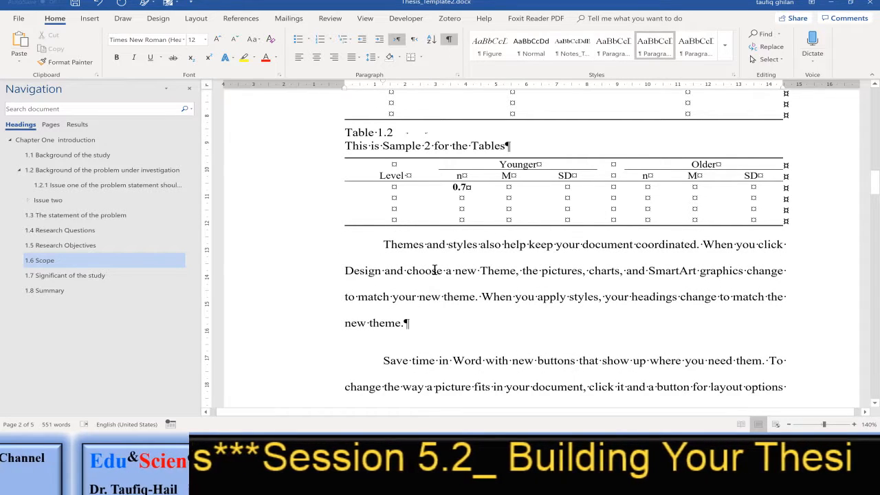
key(Return)
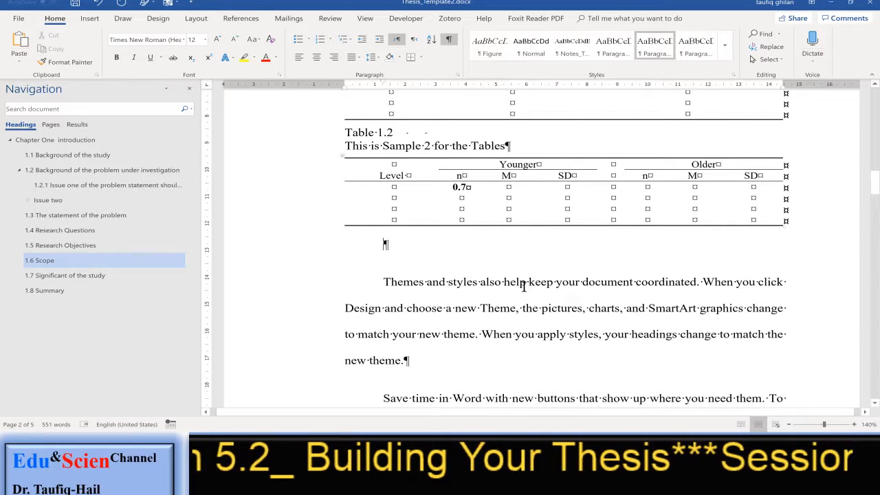
Write "Note. The general note." in the empty paragraph directly below Table 1.2.
click(464, 267)
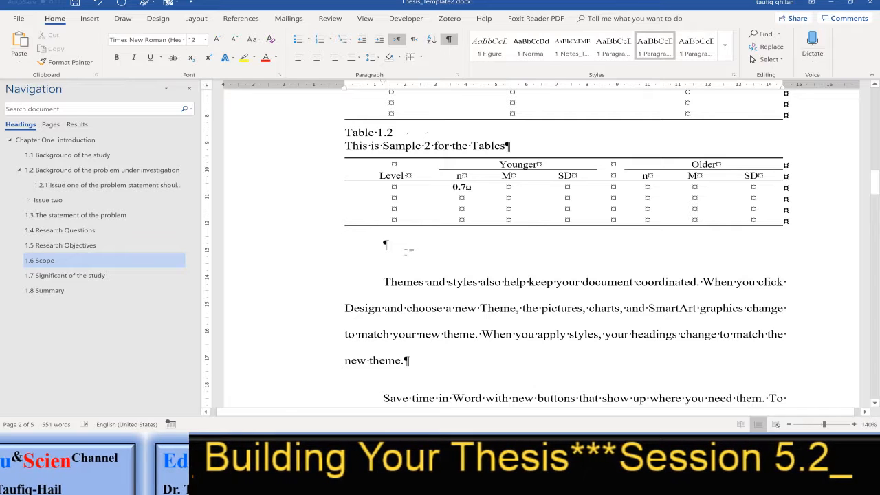
text(not)
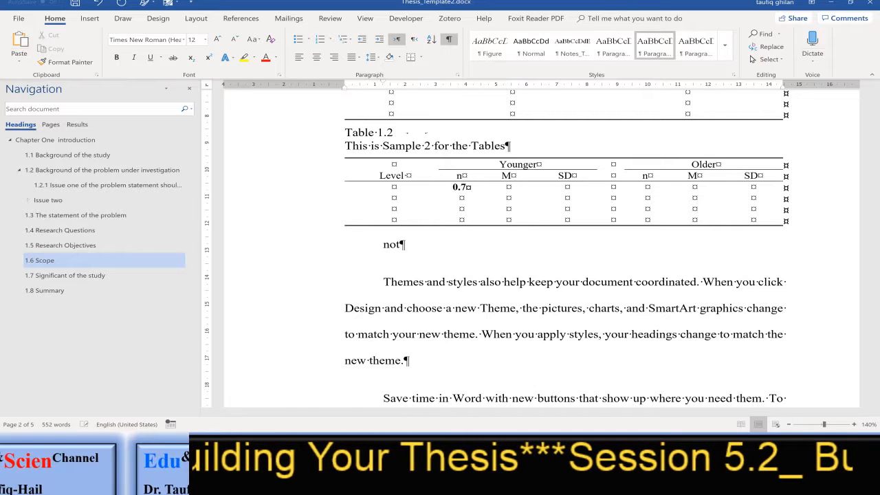
text(e)
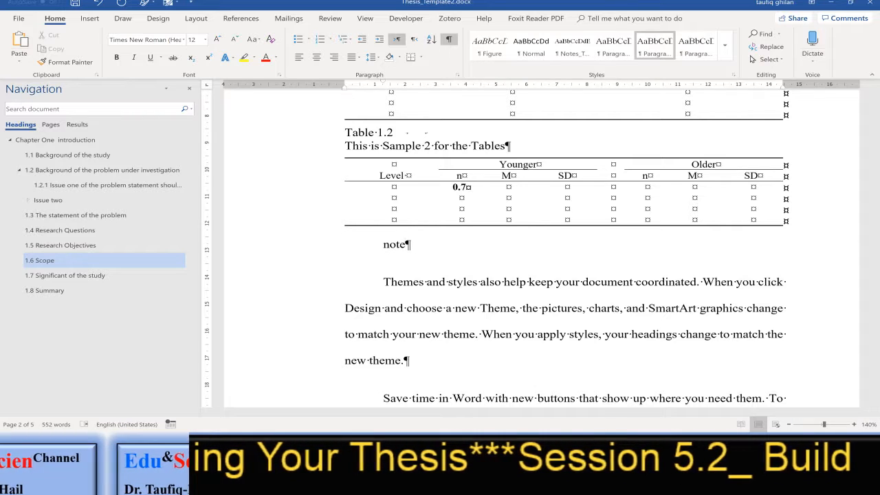
text(.)
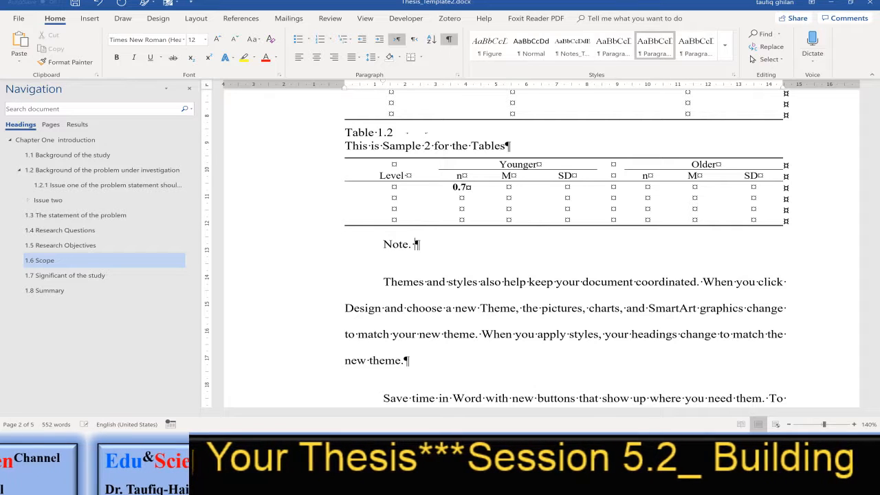
text( The )
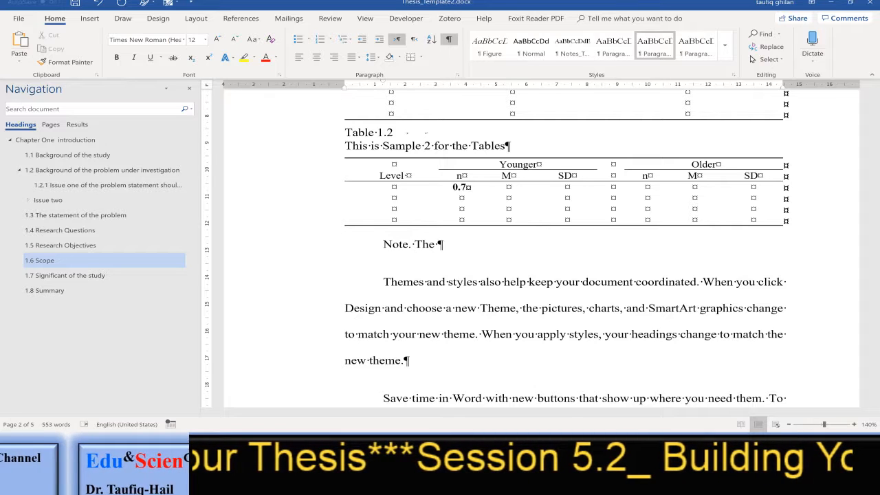
text(ge)
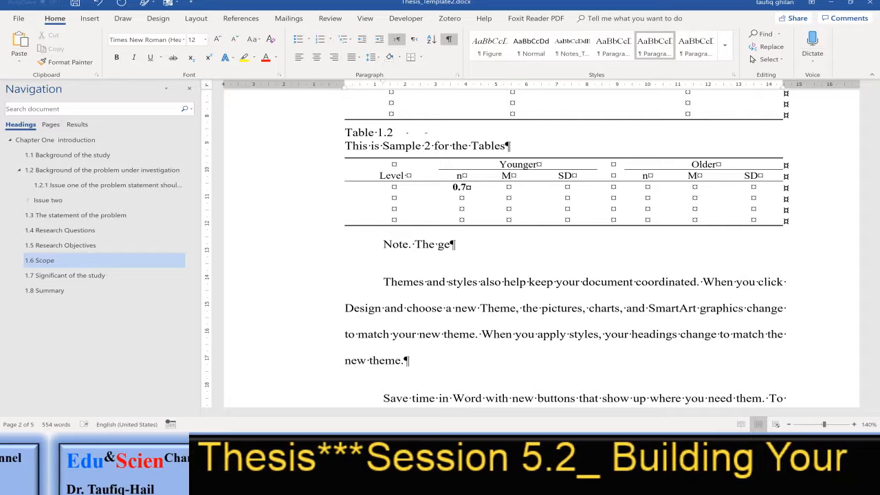
text(neral )
text(not)
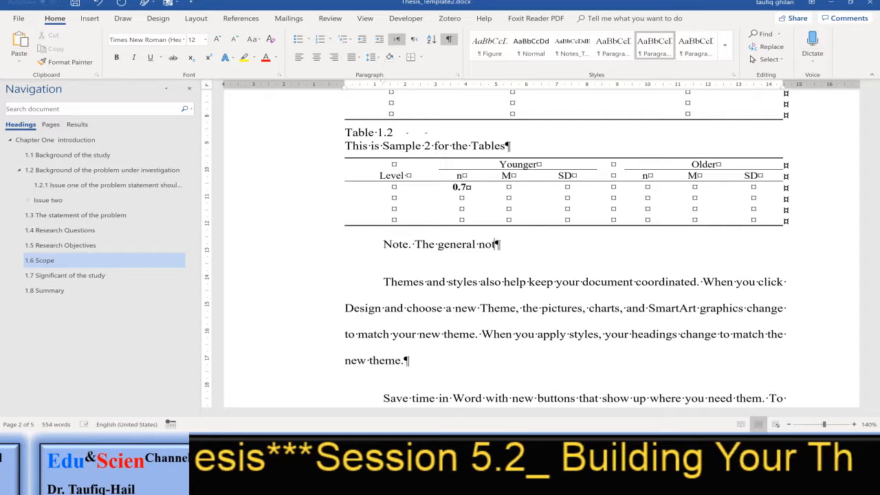
text(e.)
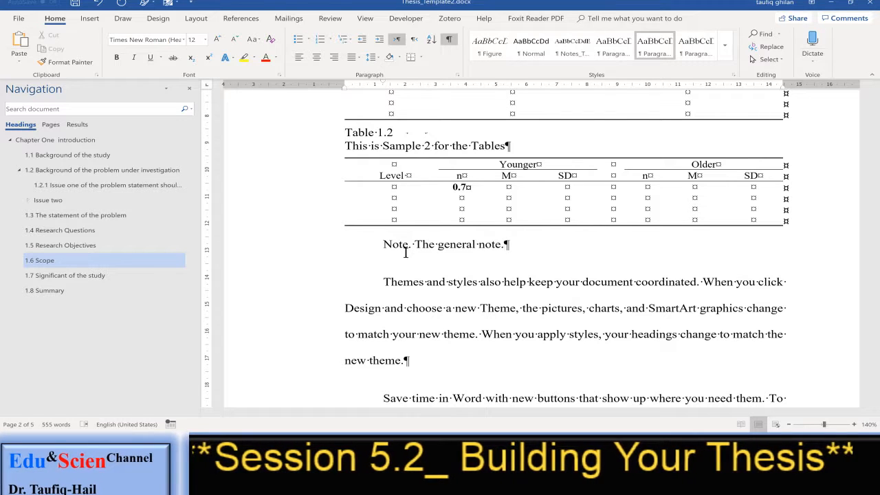
Add "specific note." and "probability note." on separate lines of the same note paragraph, using manual line breaks.
key(shift+Return)
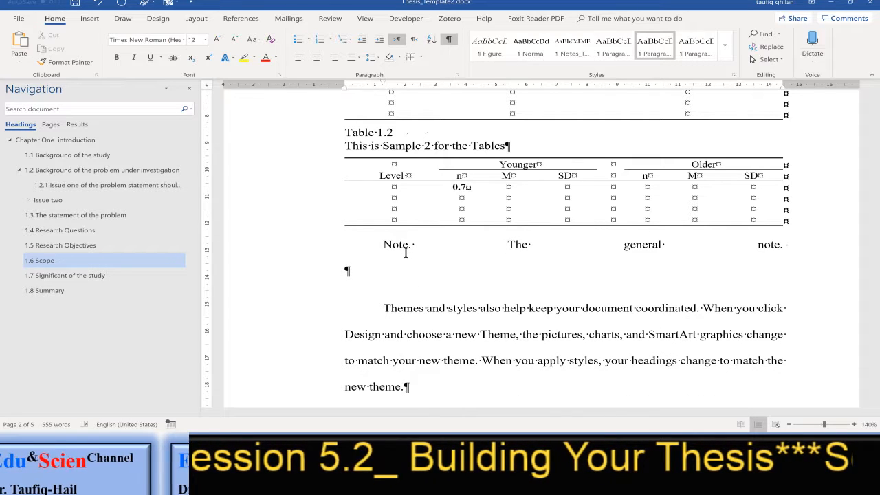
text(spe)
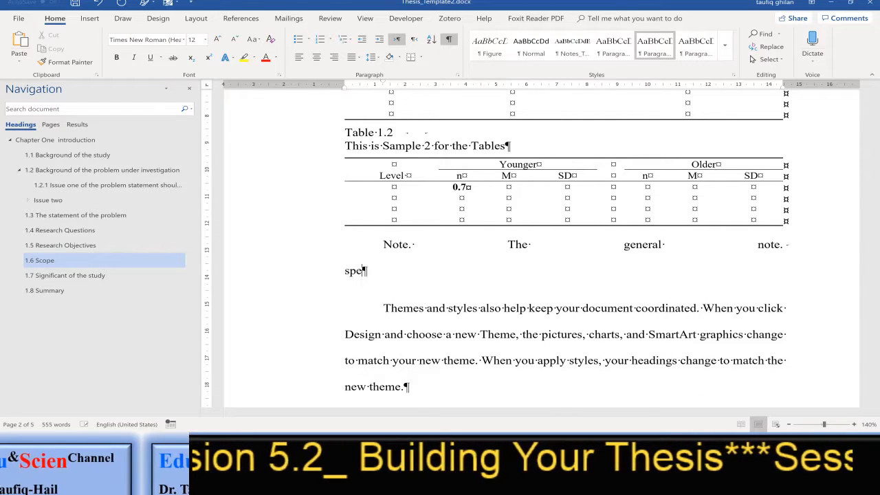
text(cific)
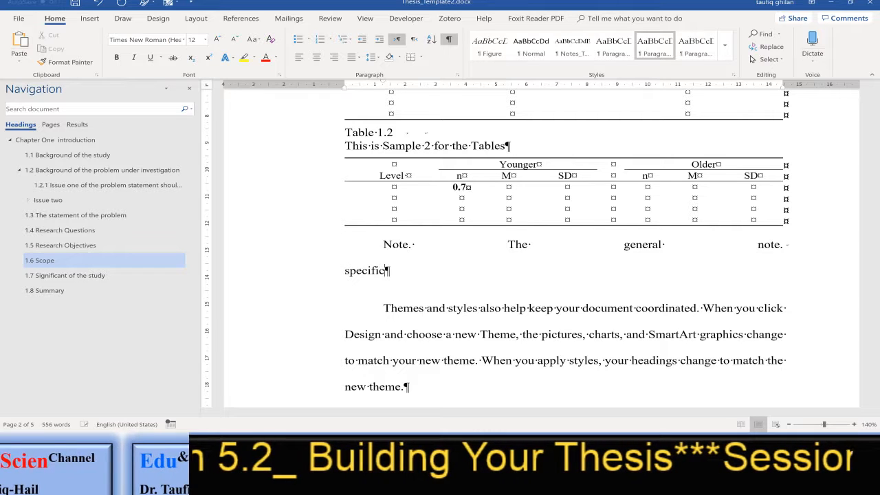
text( note.)
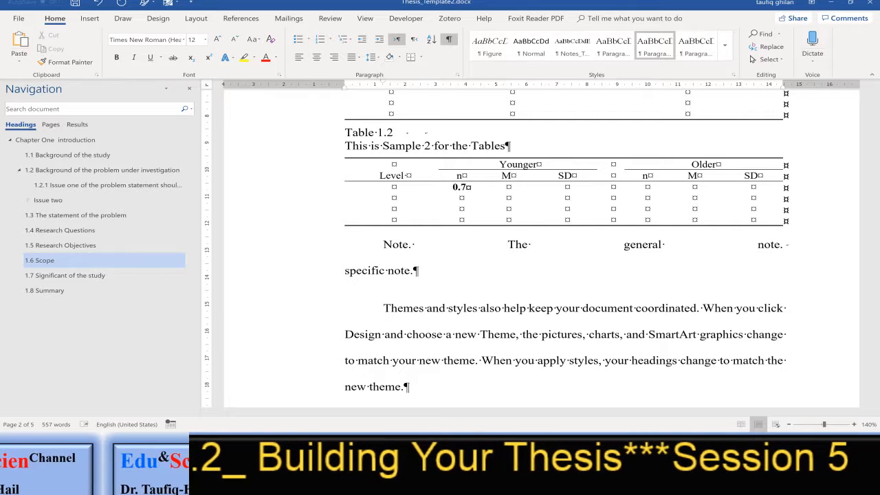
key(shift+Return)
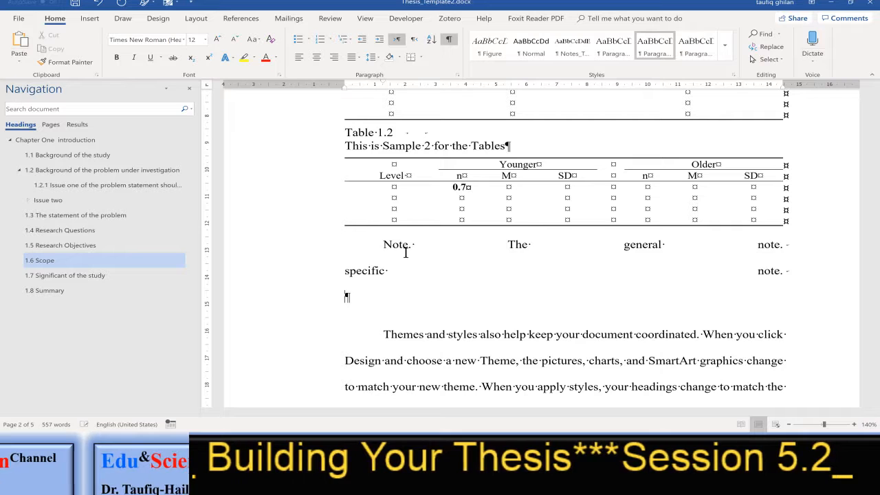
text(proba)
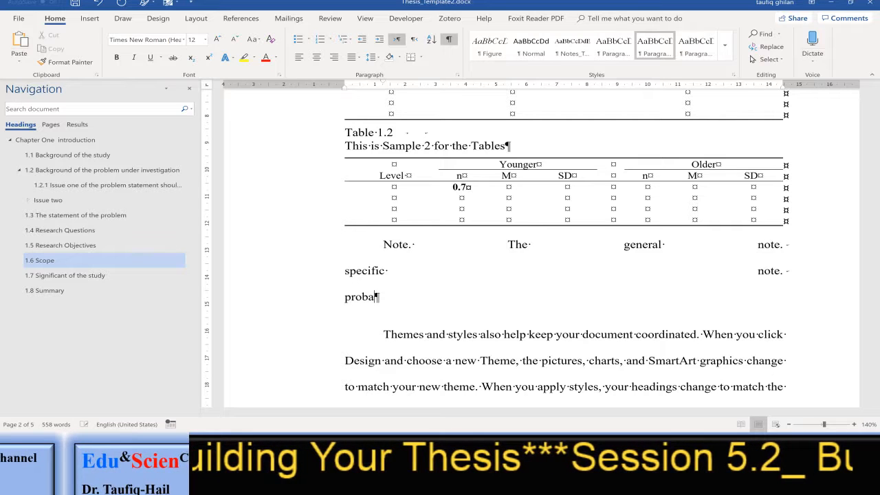
text(bili)
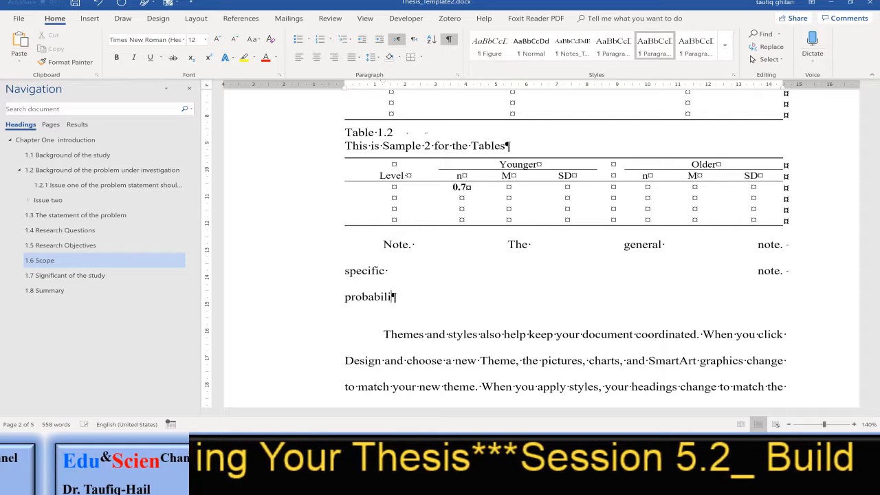
text(ty note)
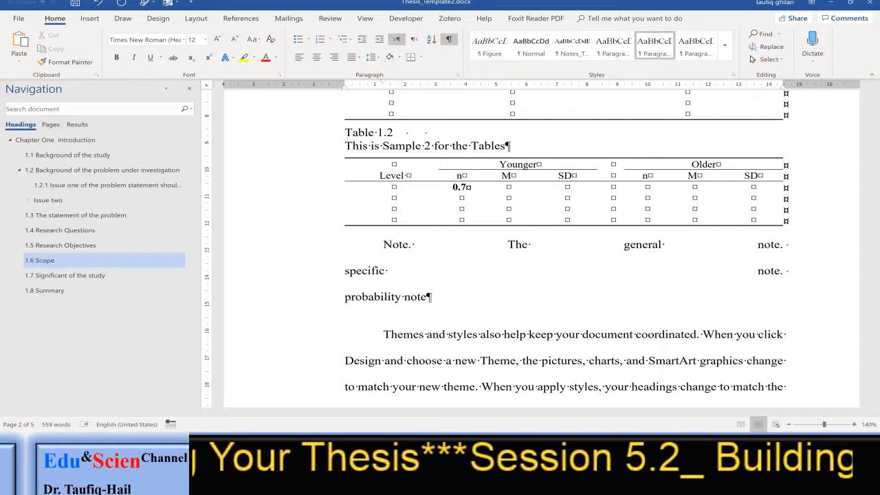
text(.)
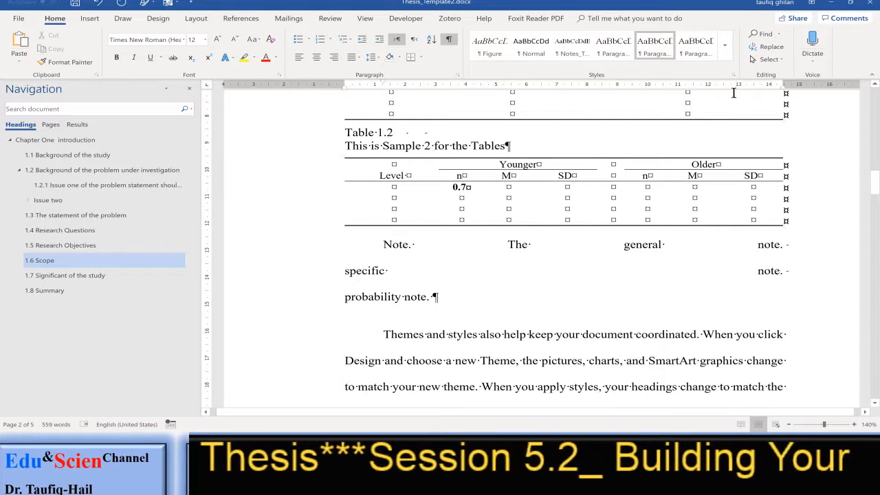
Create a new style from the note paragraph's formatting and name it Table_Note.
click(725, 45)
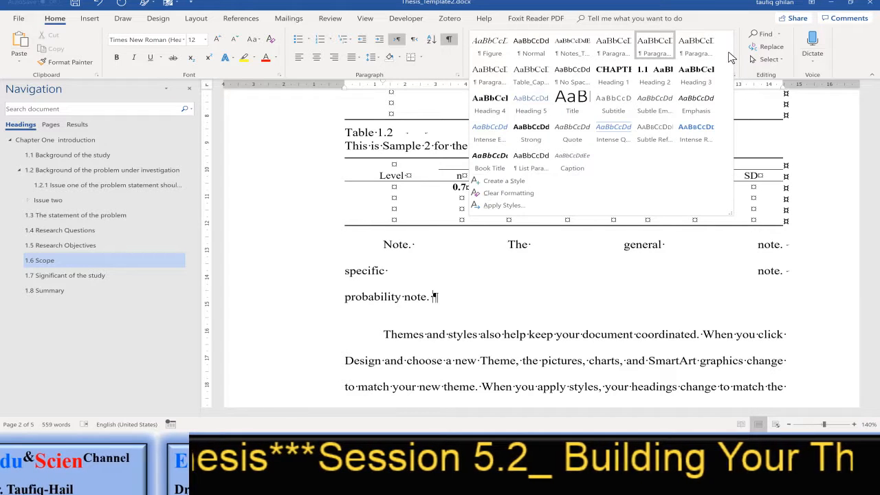
click(544, 182)
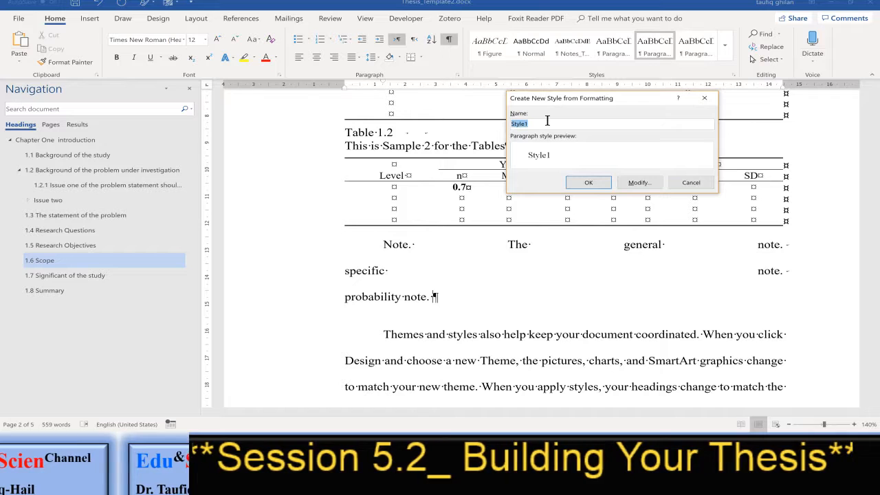
text(T)
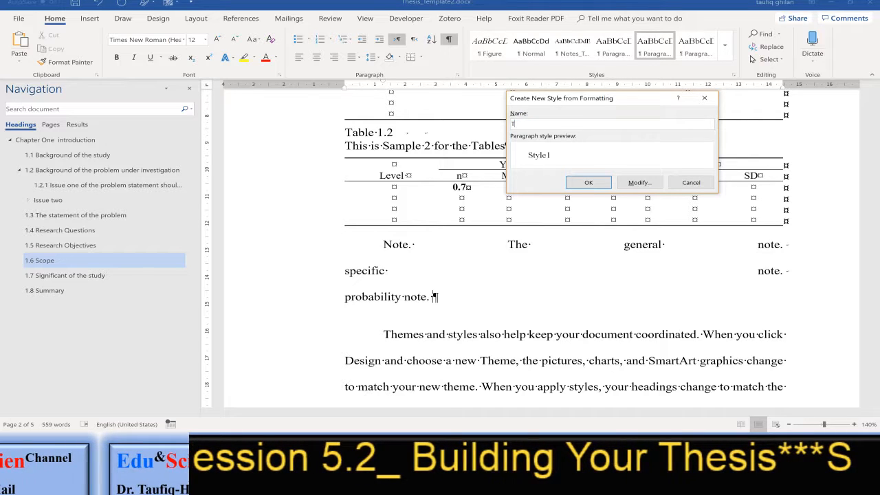
text(able)
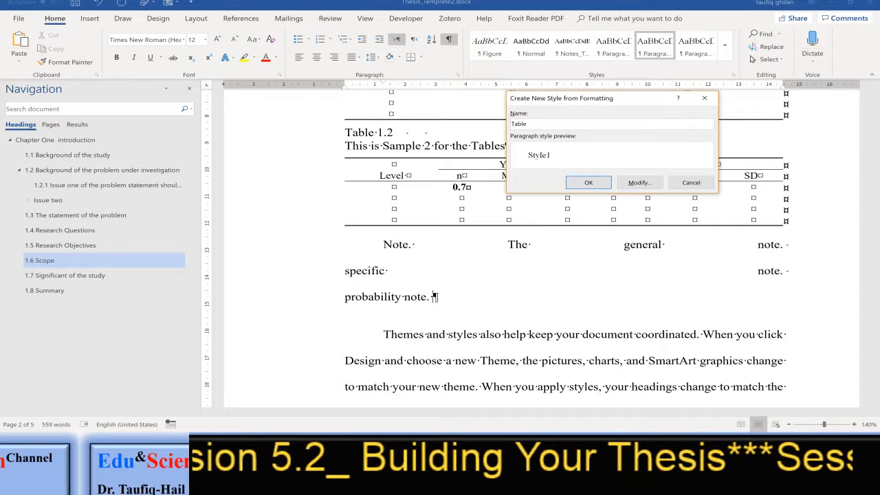
text(_Note)
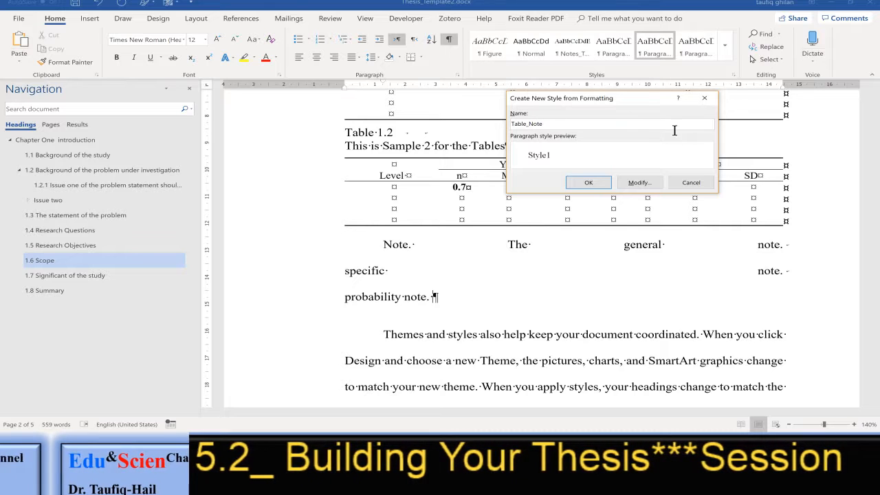
Set the Table_Note style's type to Paragraph and base it on the Normal style.
click(639, 183)
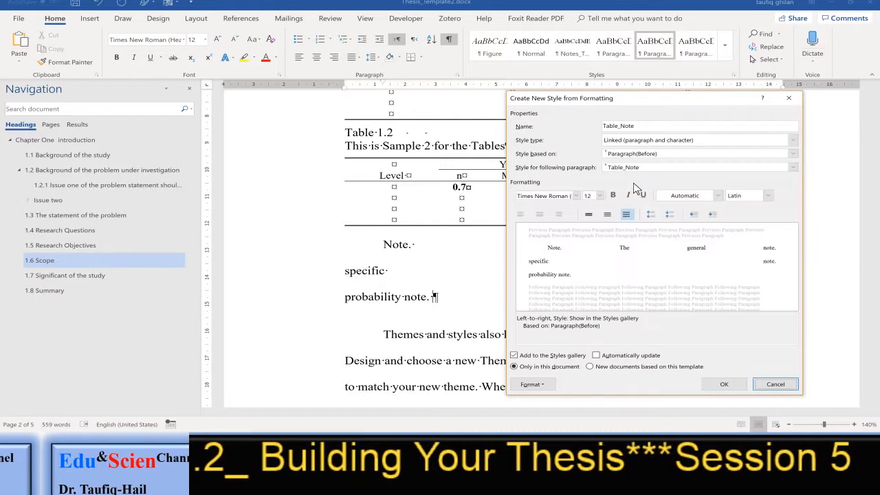
click(647, 140)
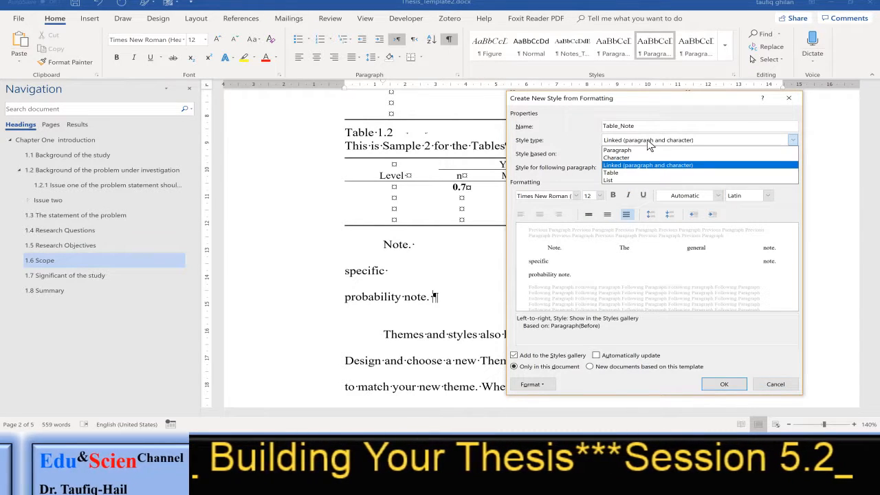
click(646, 150)
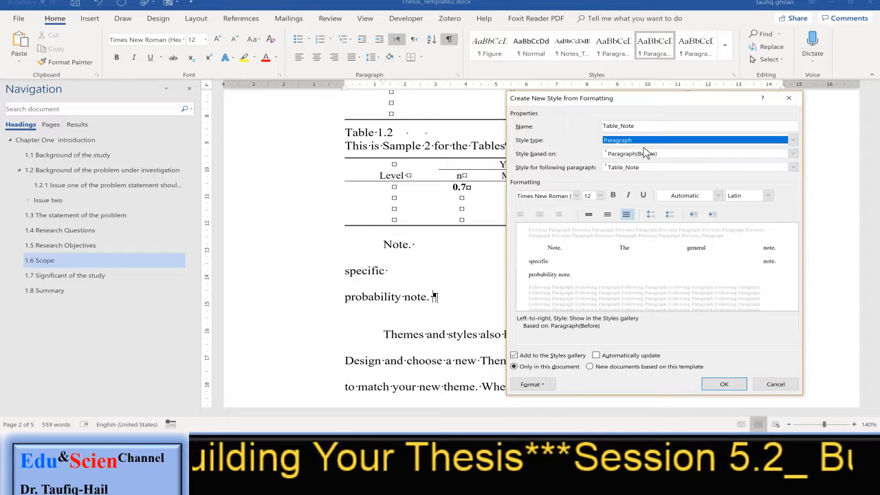
click(647, 154)
click(637, 177)
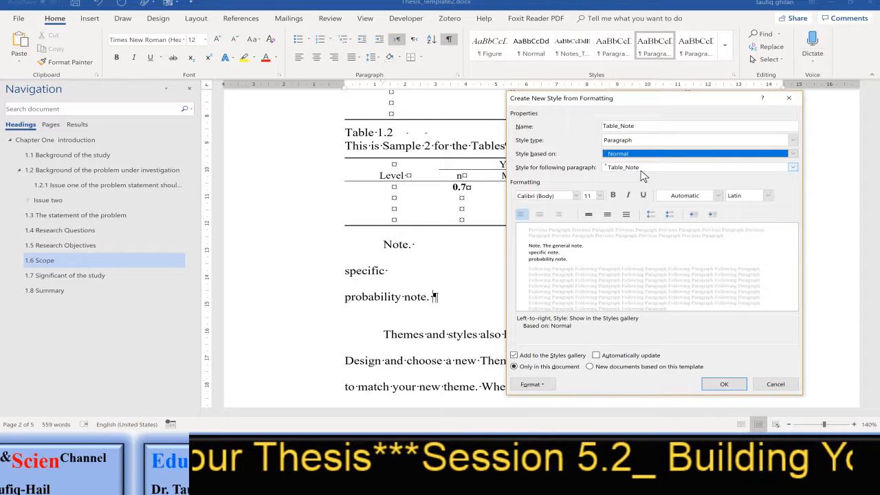
Set the Table_Note style's font size to 9 for both Latin and complex script text.
click(540, 384)
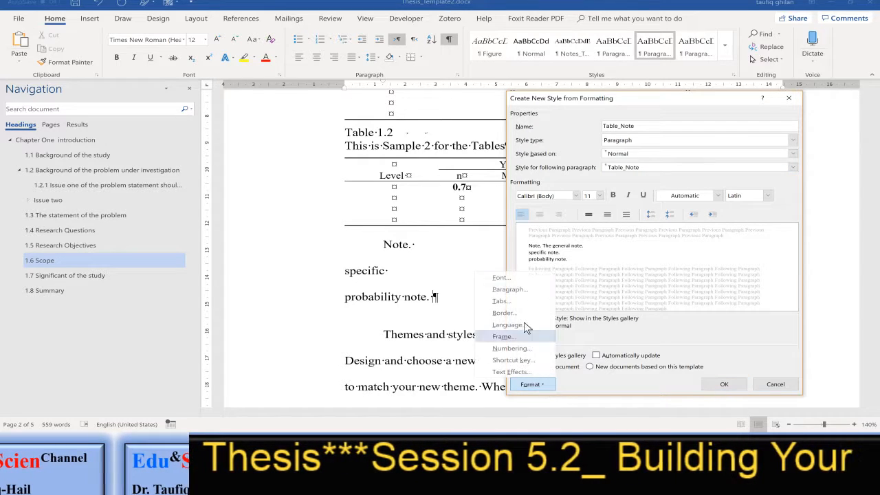
click(518, 280)
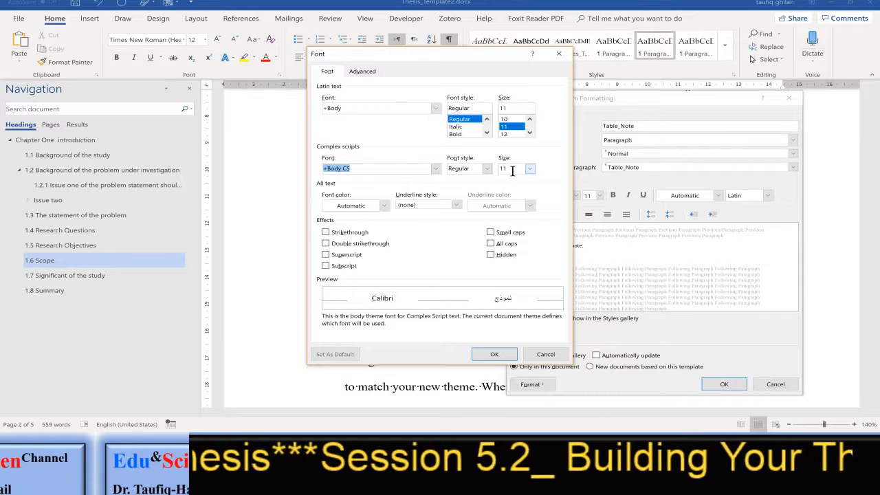
click(530, 120)
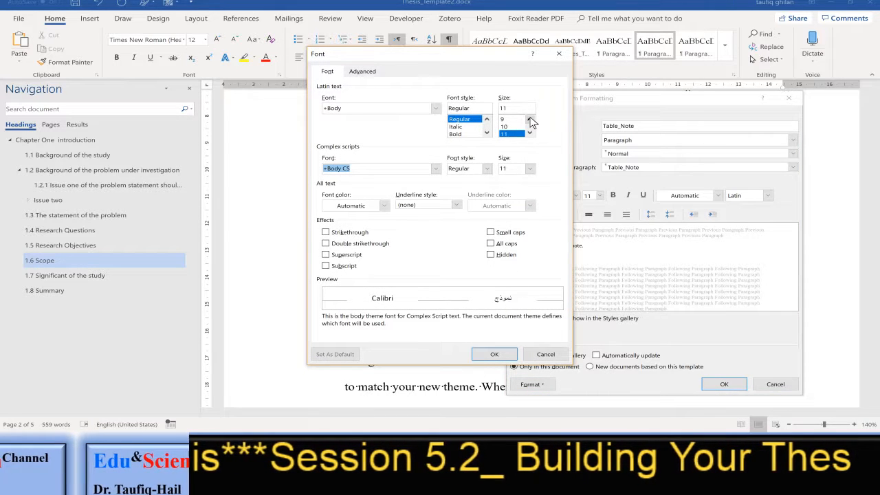
click(510, 119)
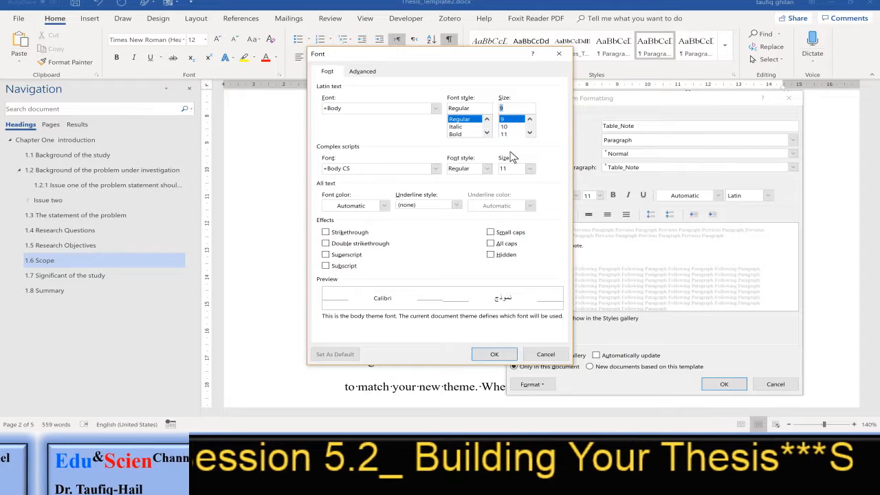
click(531, 169)
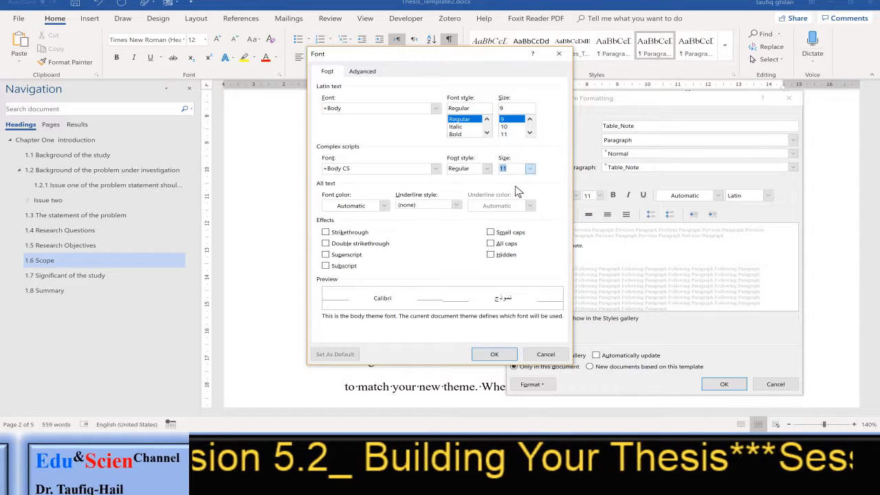
click(511, 184)
click(495, 354)
Give the Table_Note style single line spacing with 0 pt after the paragraph, and save the new style.
click(531, 384)
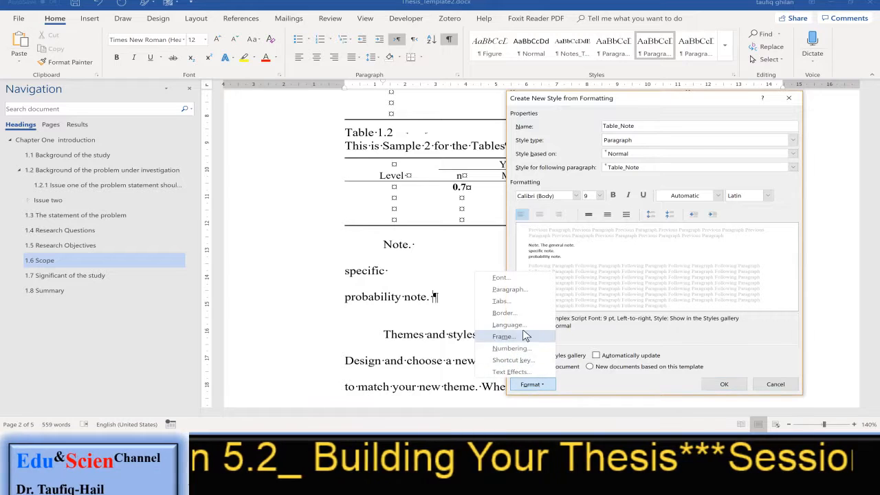
click(525, 287)
click(785, 261)
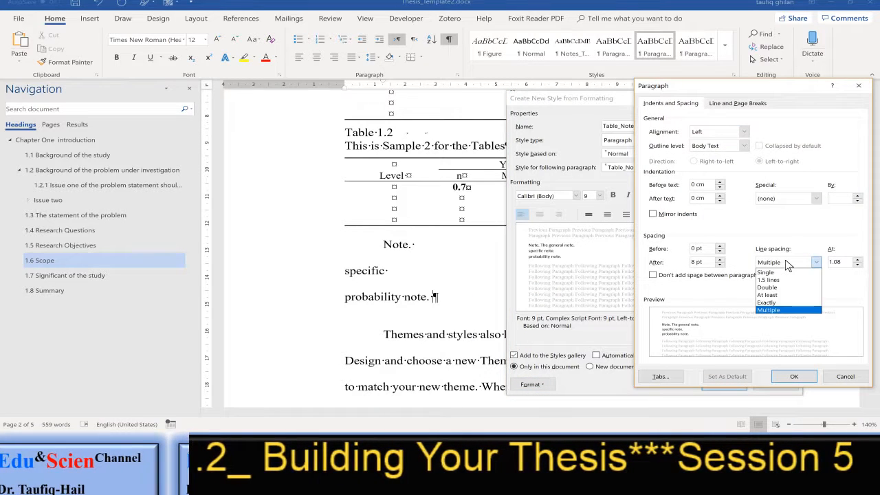
click(773, 273)
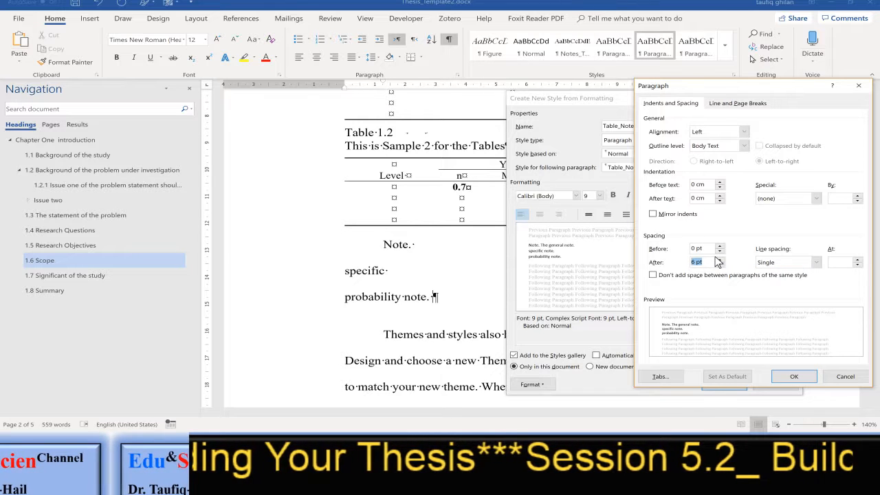
click(720, 260)
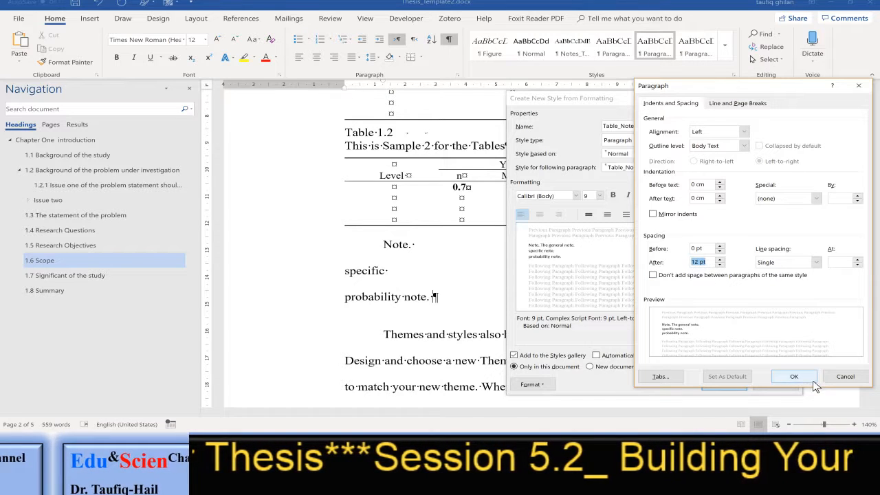
click(720, 264)
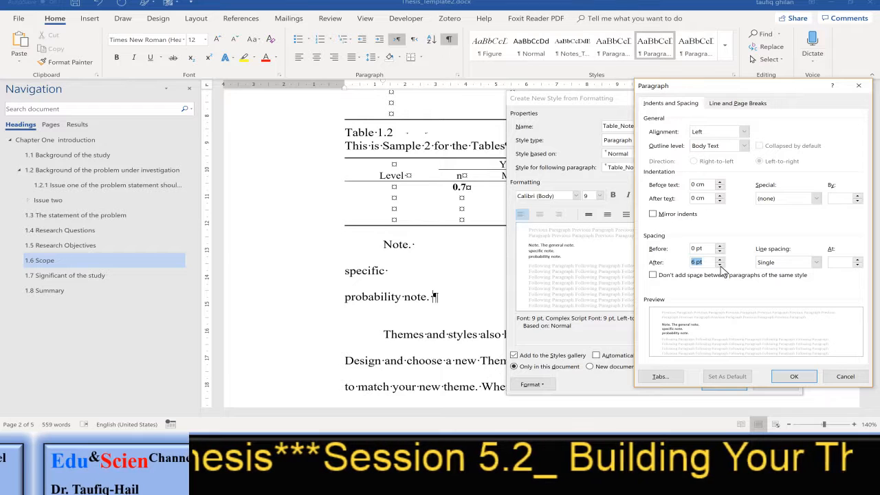
click(720, 265)
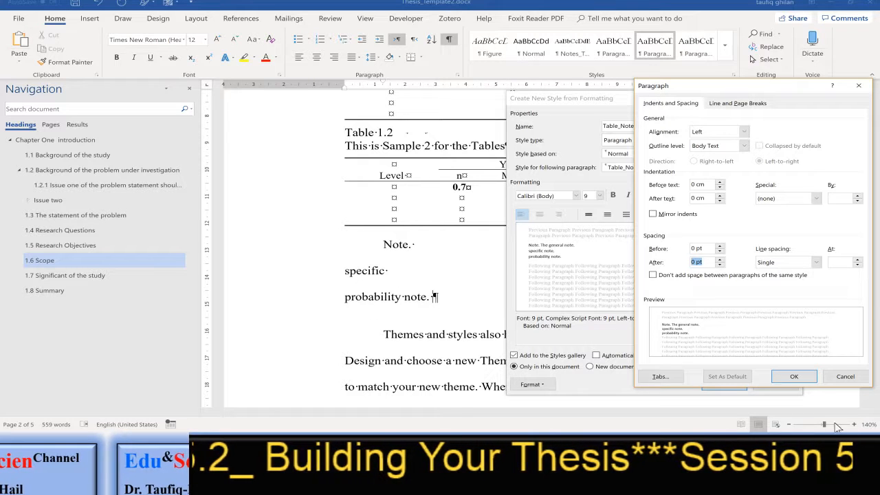
click(798, 381)
click(729, 386)
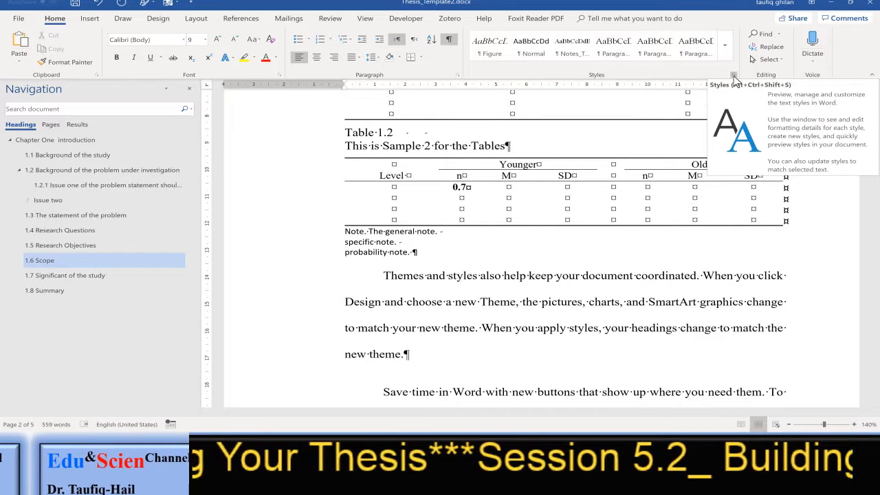
Modify the Table_Note style to use the Times New Roman font.
click(727, 48)
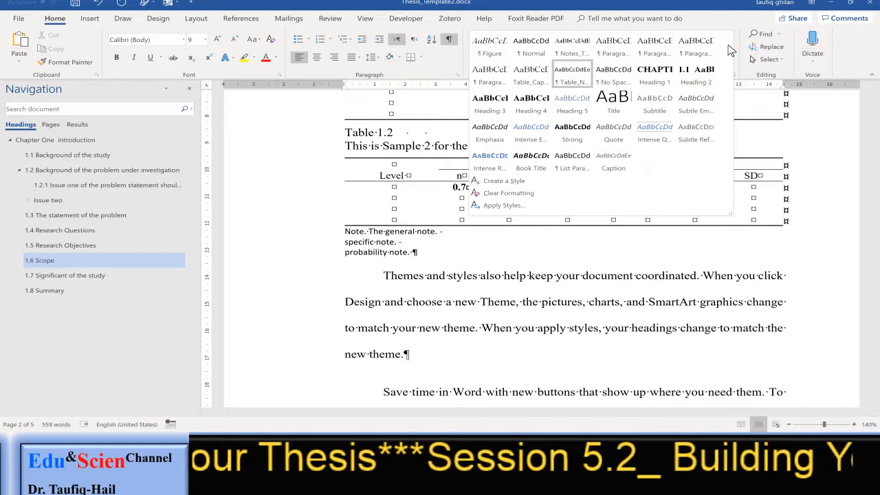
right_click(582, 79)
click(597, 94)
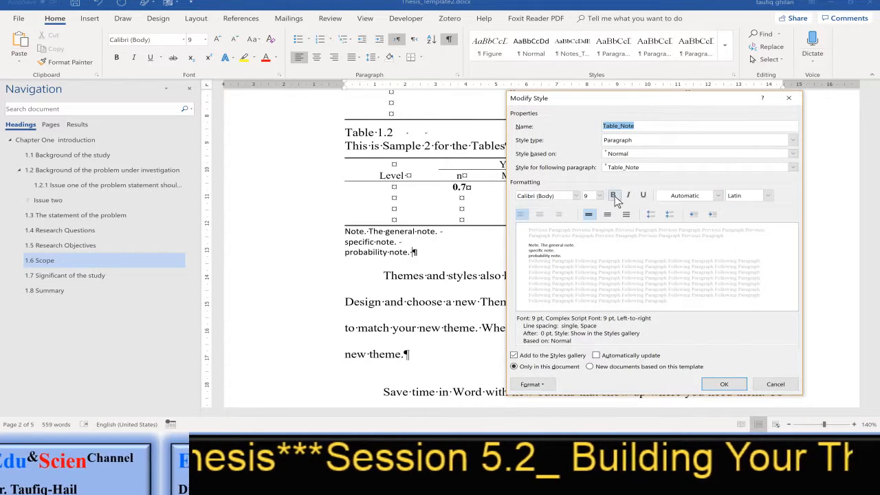
click(561, 196)
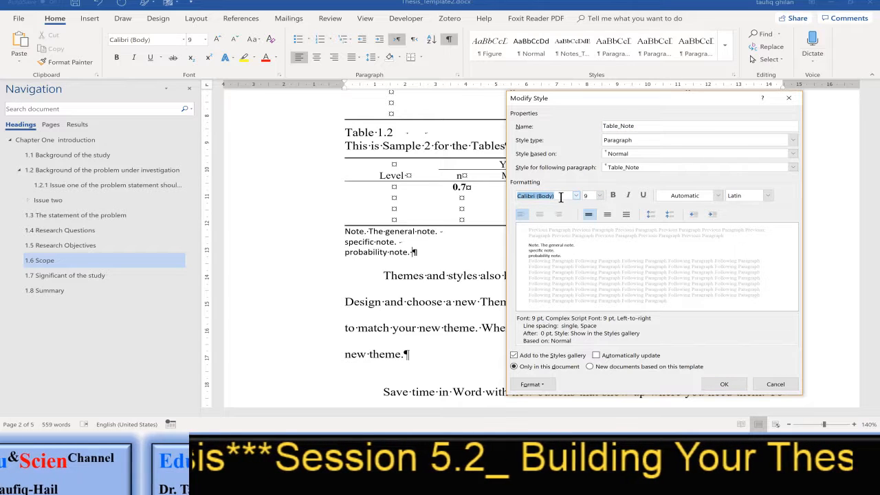
text(Times New Roman)
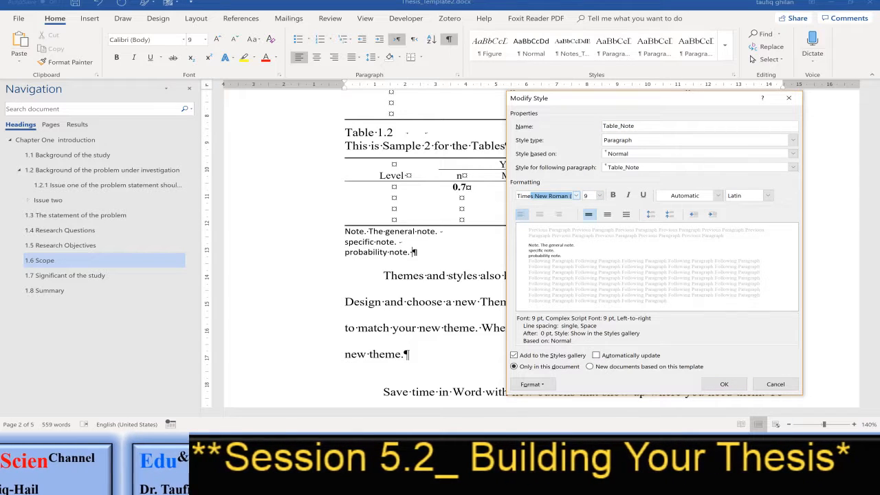
click(727, 385)
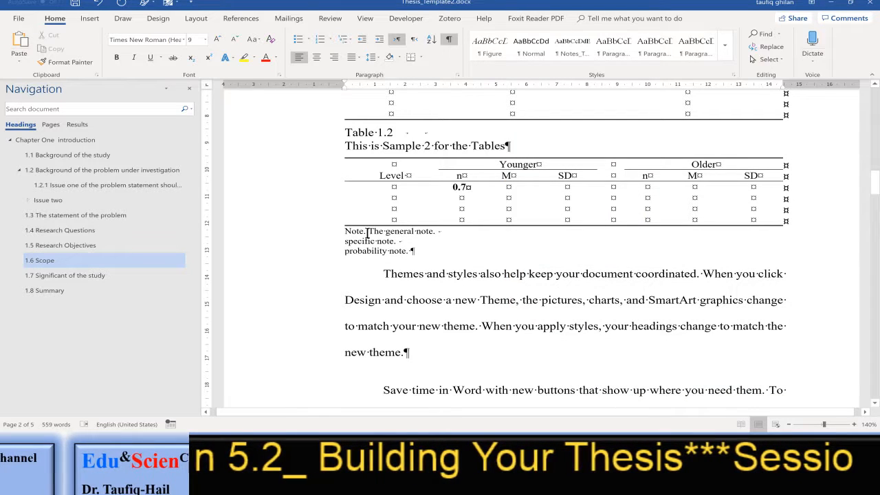
Italicize the word "Note." at the start of the general note below Table 1.2.
drag(366, 233, 344, 234)
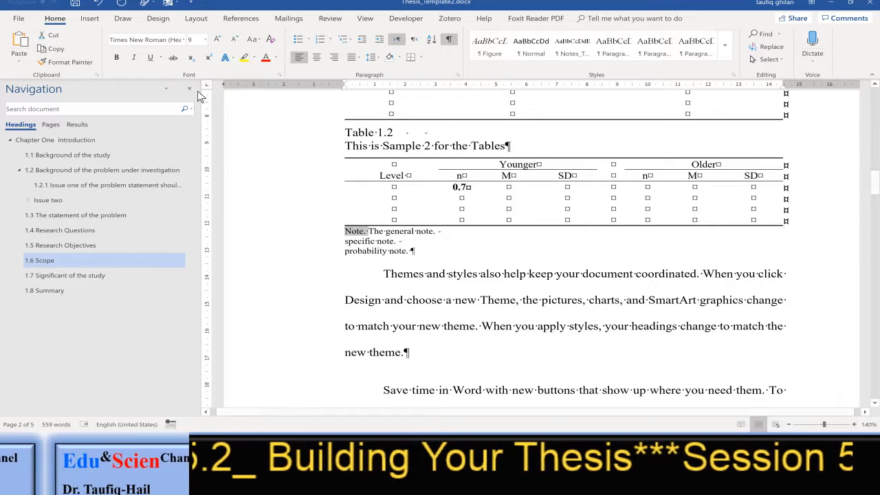
click(135, 57)
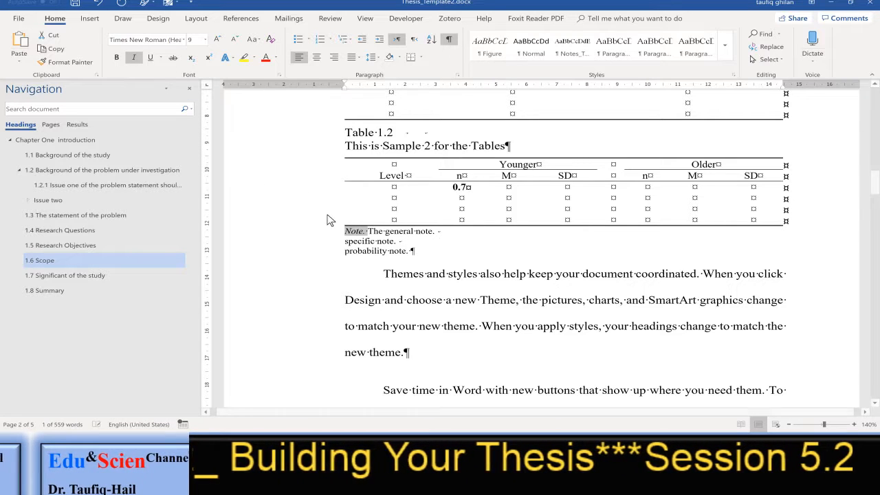
click(444, 234)
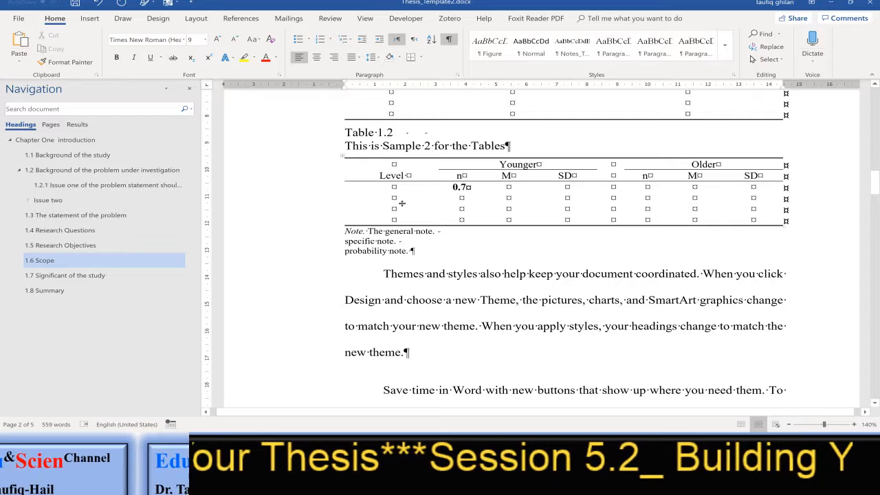
Enter L1 in the third blank row under Level and append "L1= level one in this table." to the general note.
click(396, 210)
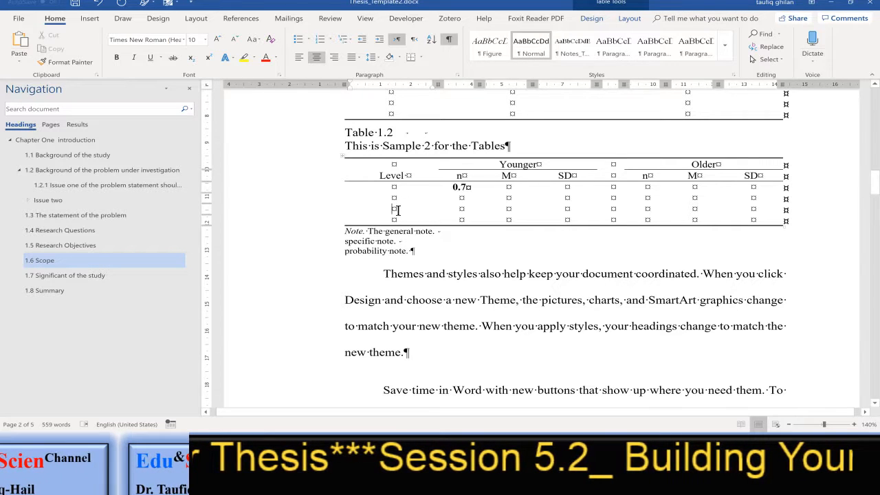
text(L1)
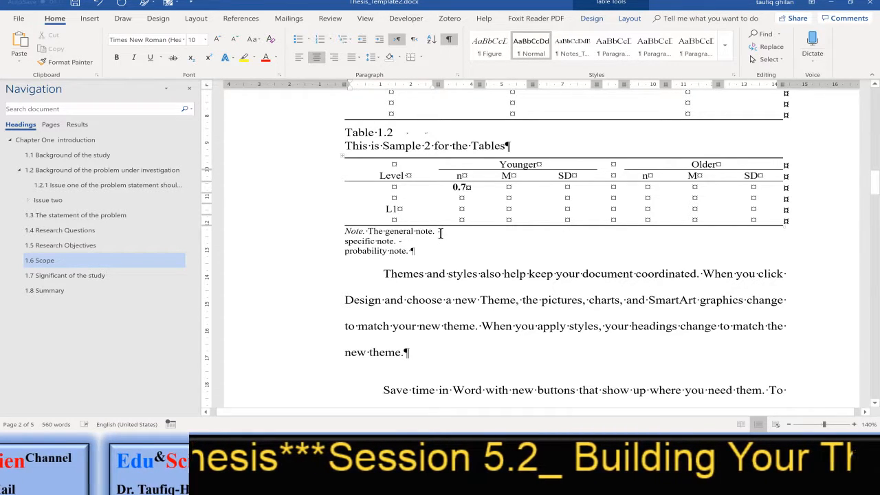
click(435, 231)
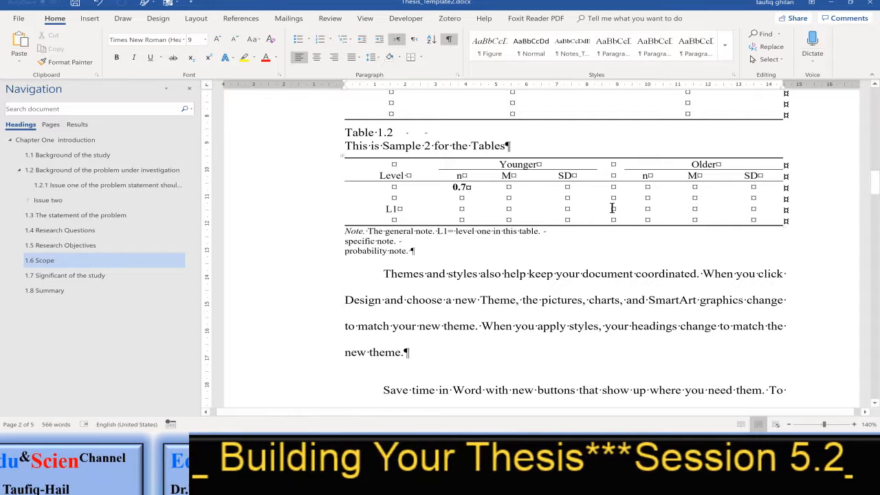
Append "0.7 is above 0.4 and is in boldface." to the general note to explain the bold value in Table 1.2.
drag(463, 187, 452, 192)
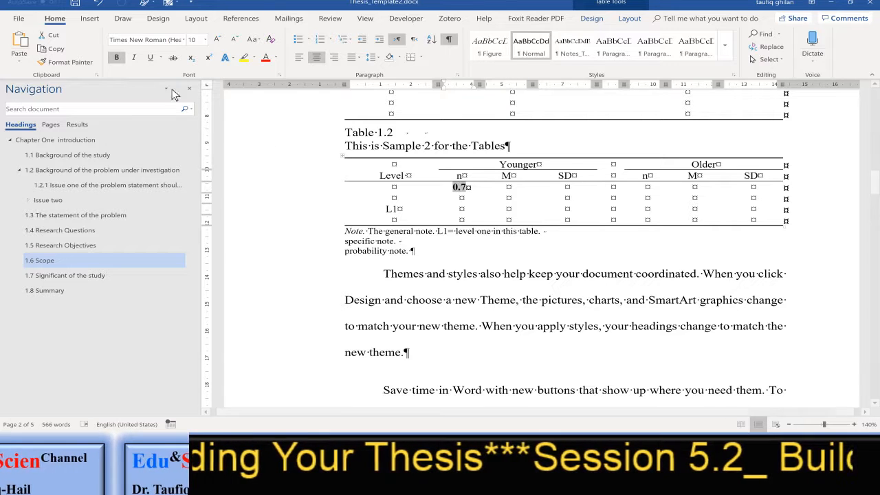
click(116, 59)
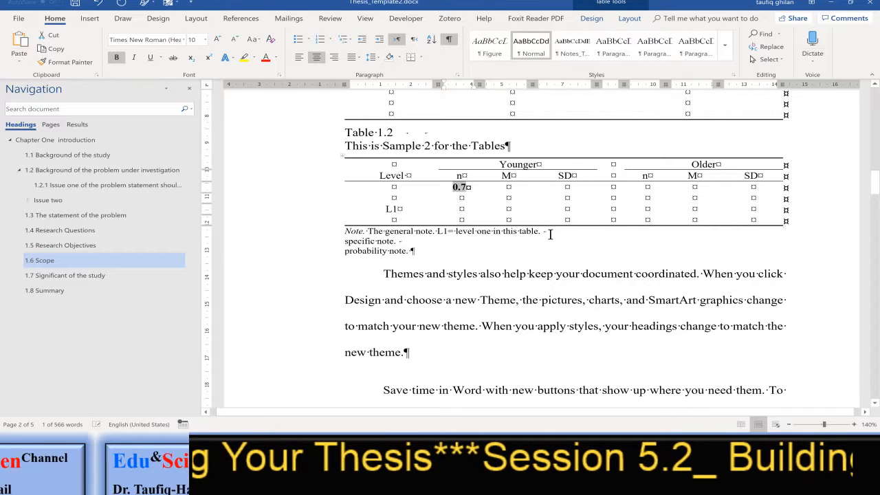
click(567, 250)
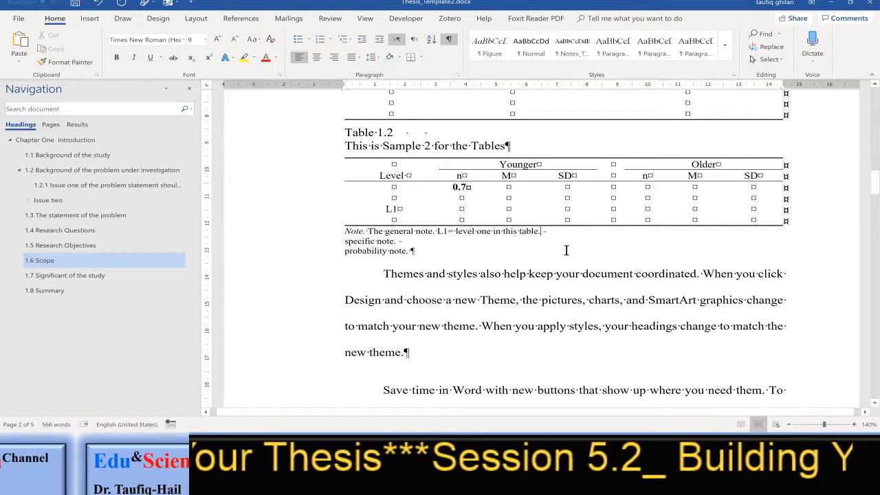
key(Up)
key(Up)
key(End)
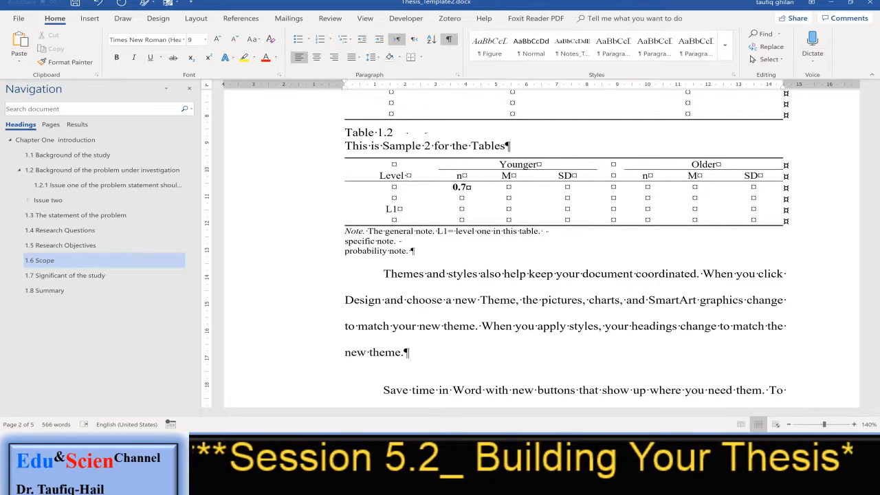
text(0.)
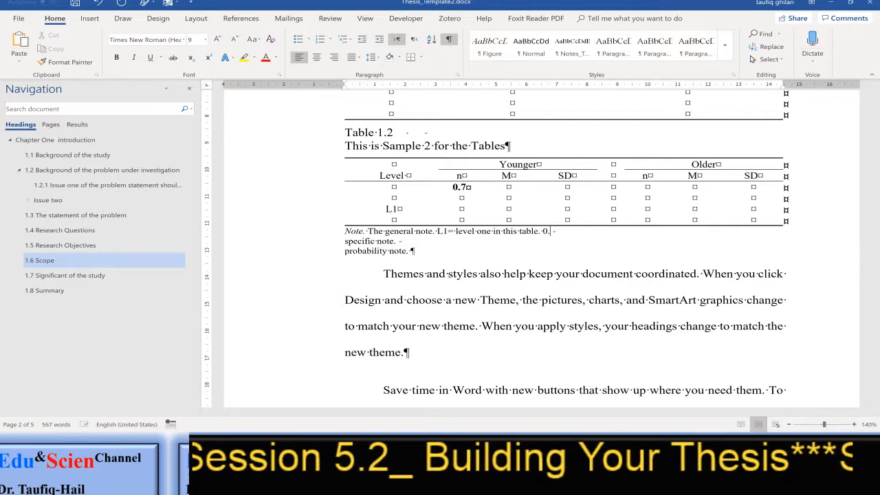
text(7 is above)
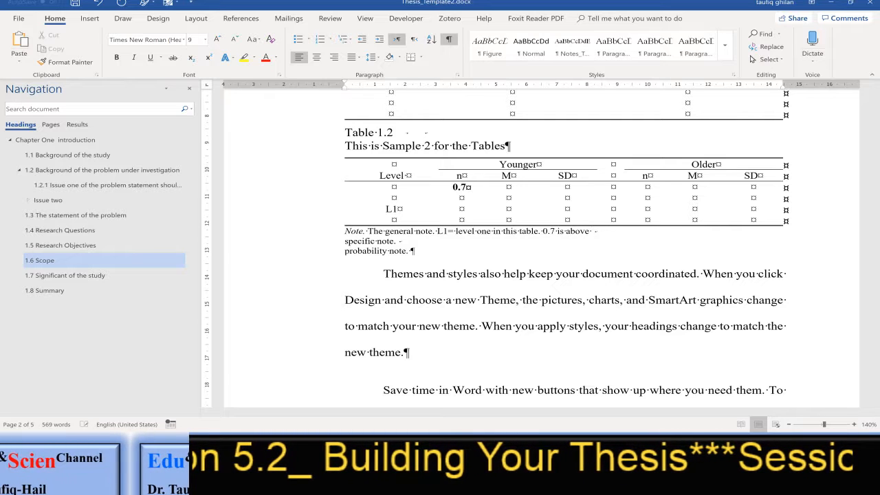
text( 0.)
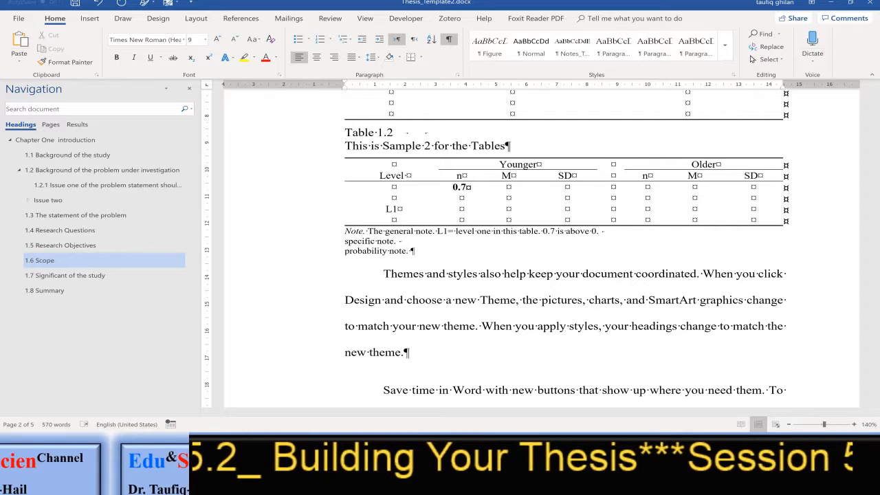
text(4 and is)
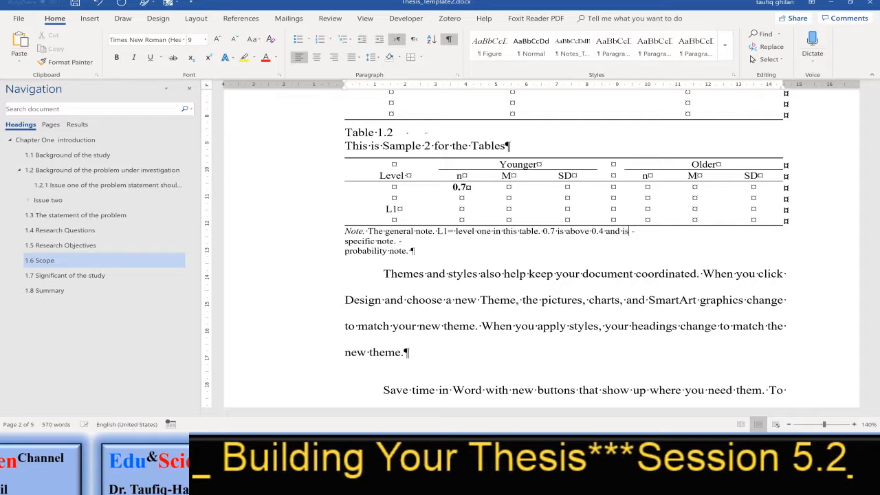
text( in boldface.)
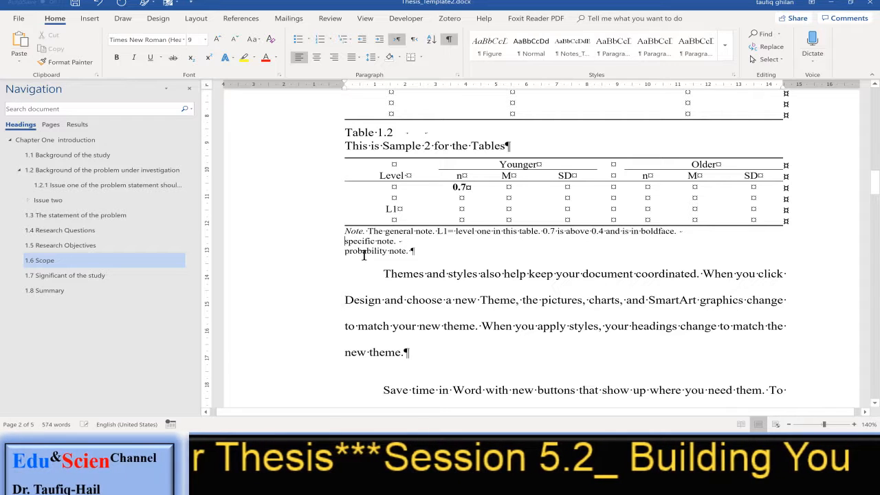
Add a superscript a before the specific note and before the Level heading in Table 1.2.
click(208, 58)
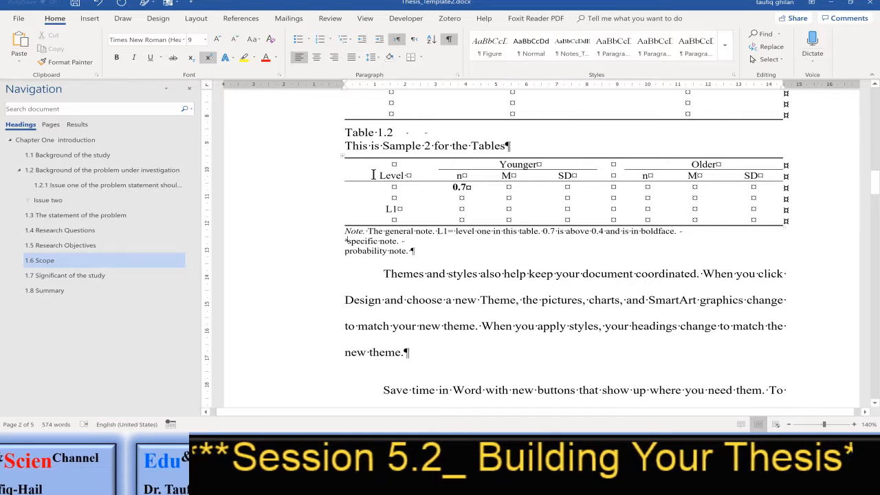
click(378, 175)
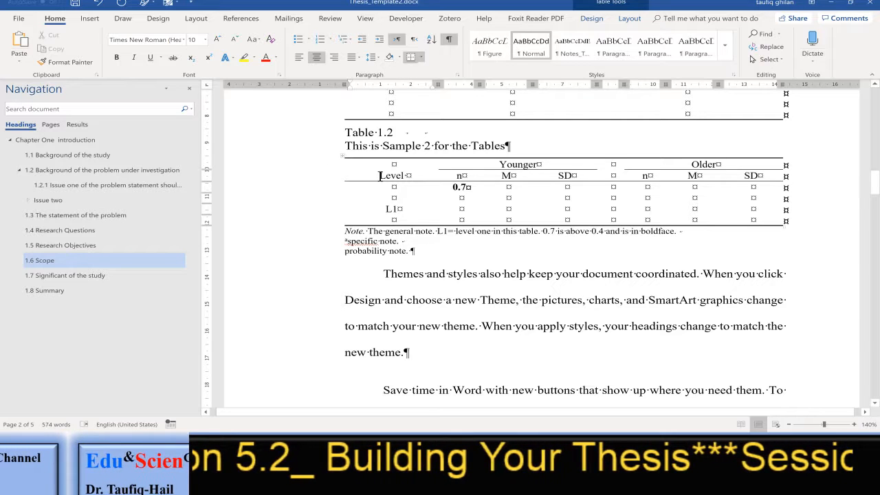
text(a)
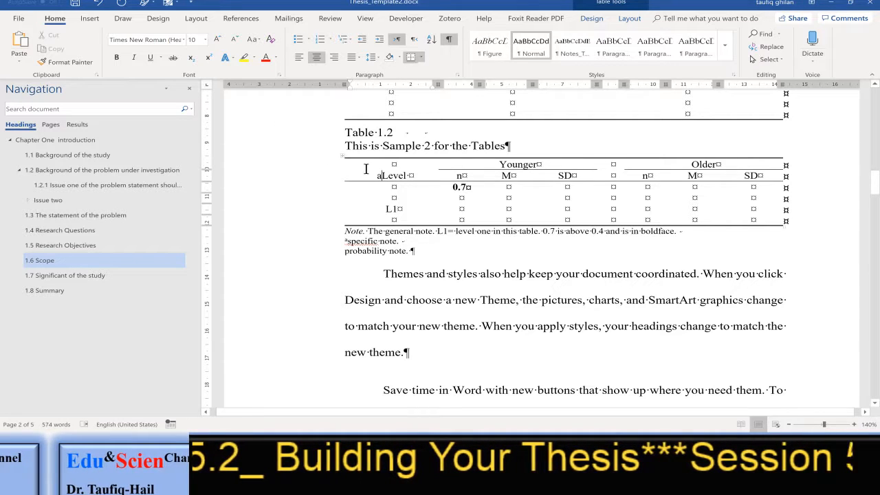
key(BackSpace)
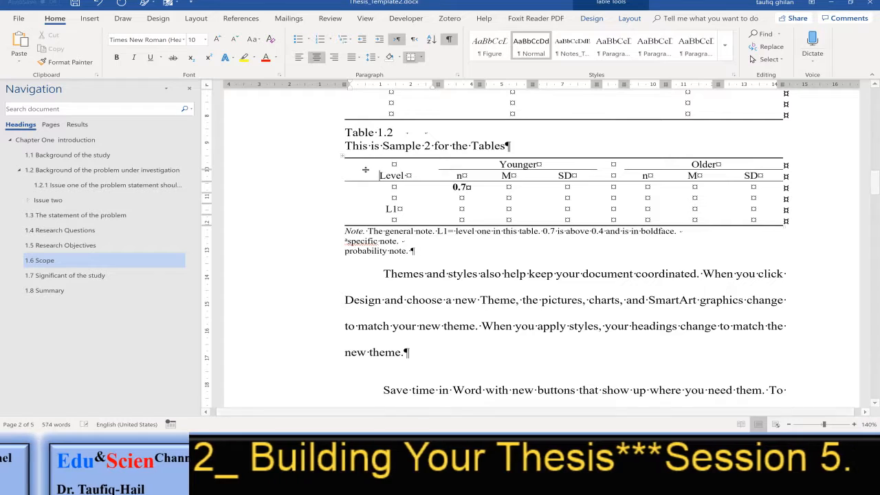
click(209, 59)
text(a)
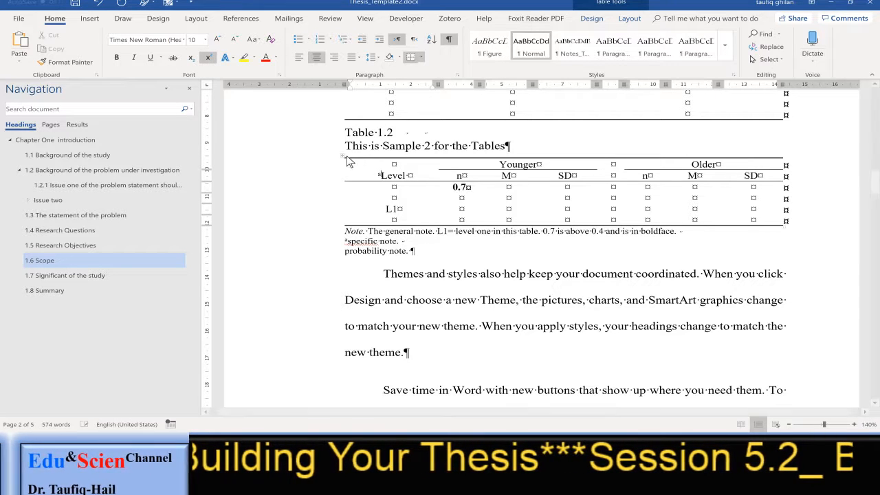
click(346, 240)
text(a)
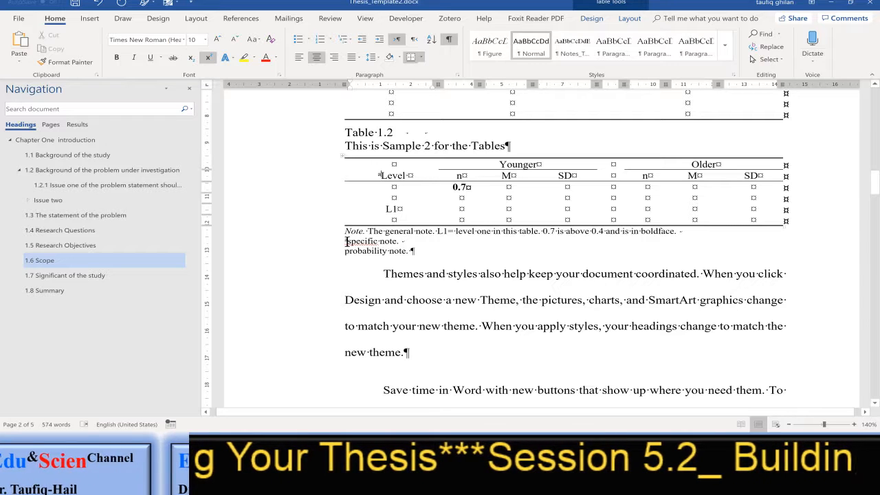
Add a superscript b before the Younger heading in Table 1.2.
click(346, 251)
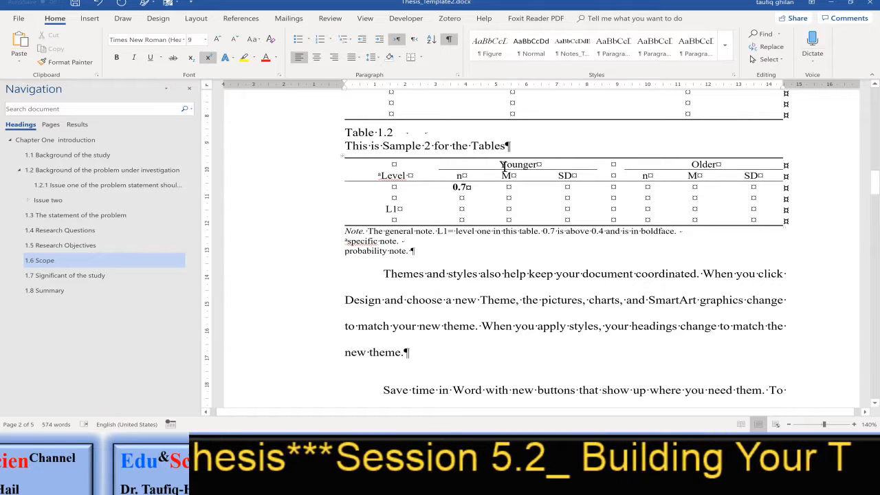
click(519, 220)
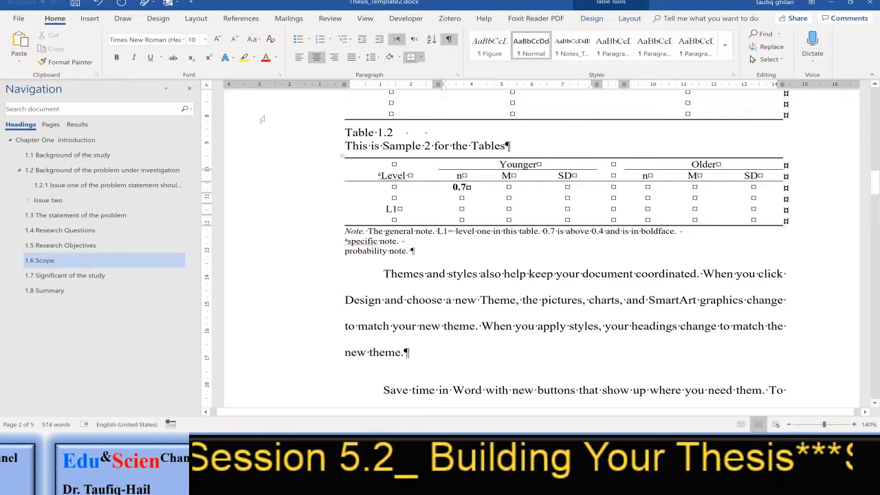
click(209, 57)
text(b)
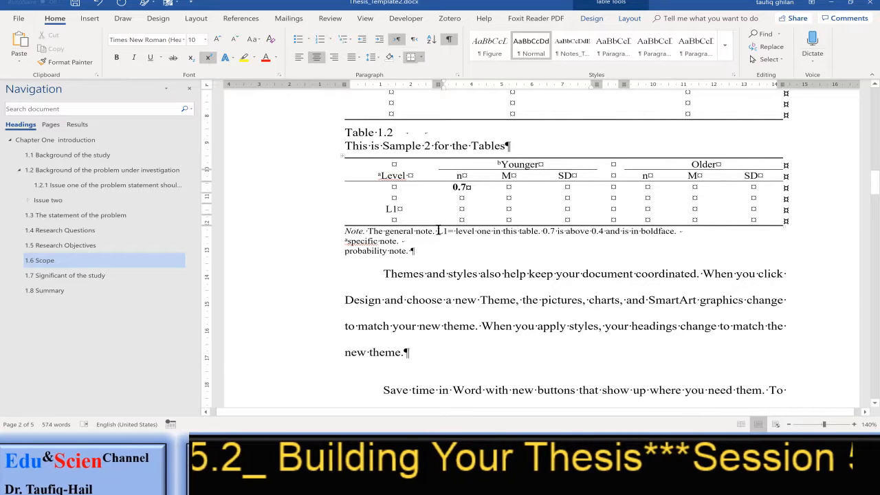
Append "specific note2." marked with a leading superscript b after the first specific note.
click(398, 242)
text(.)
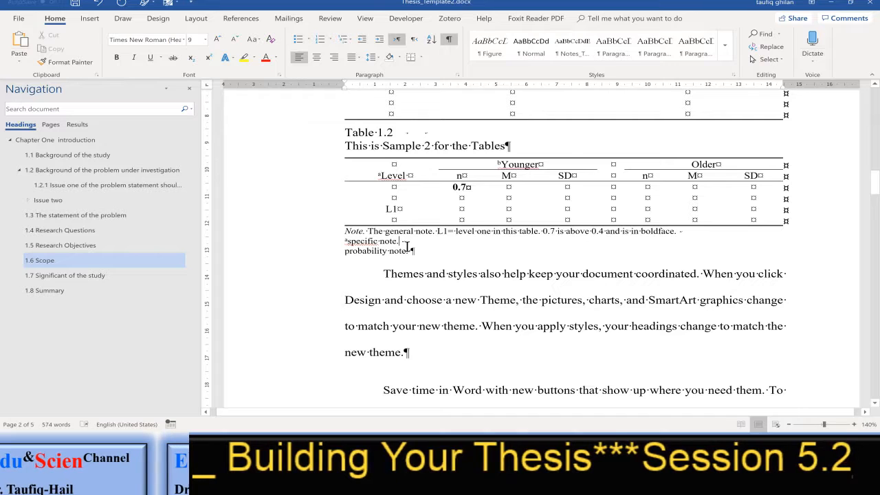
text( b)
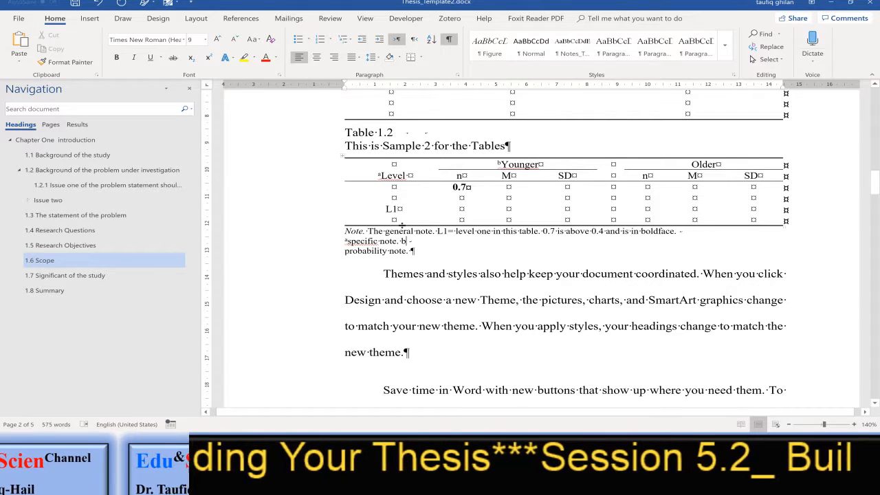
key(shift+Left)
click(207, 58)
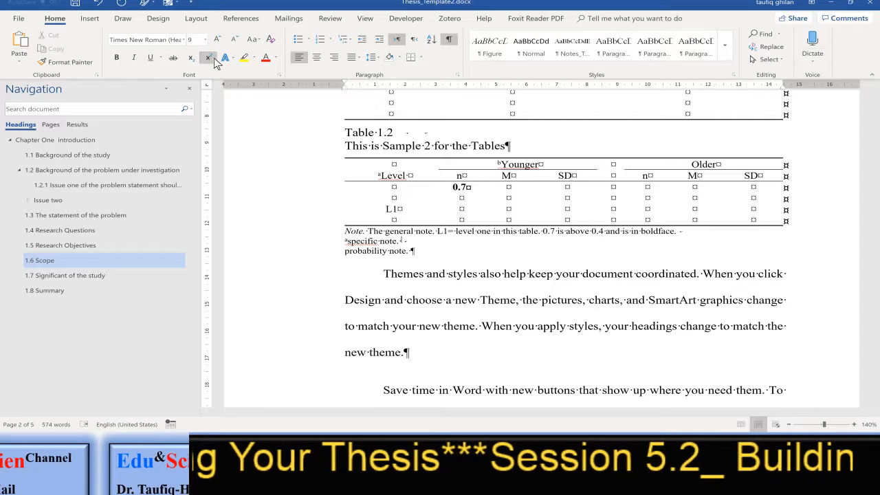
key(Right)
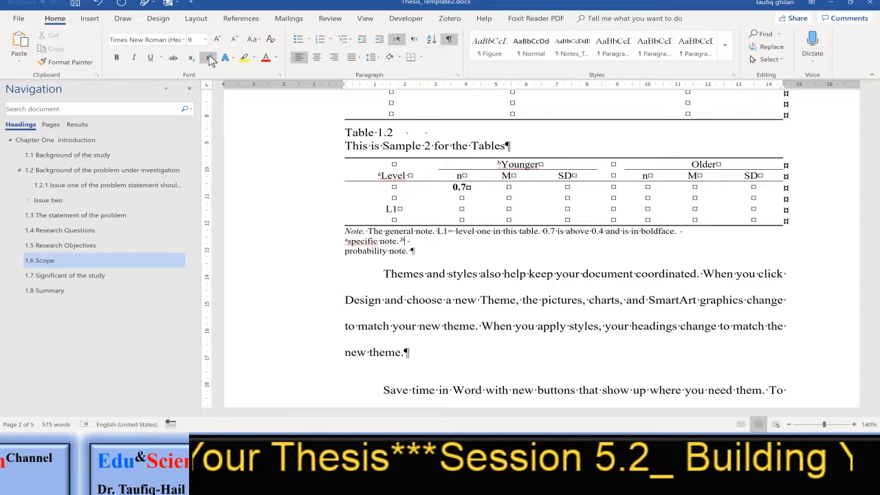
text(specific)
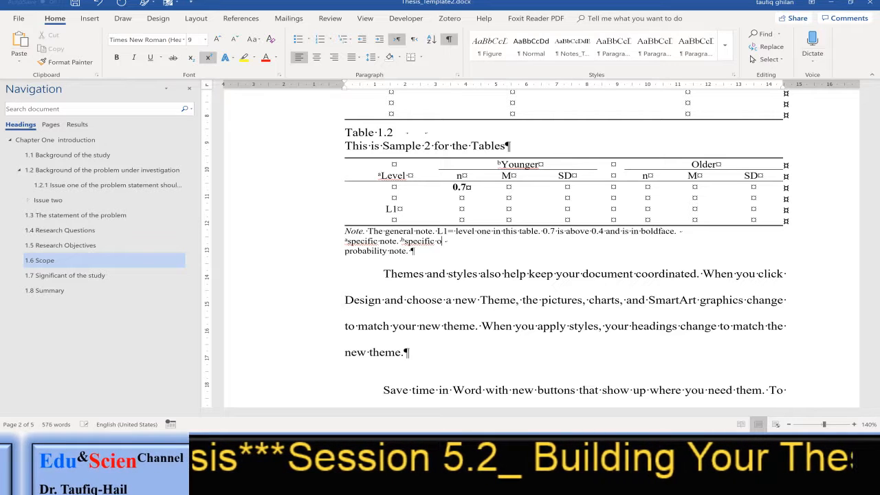
text( note)
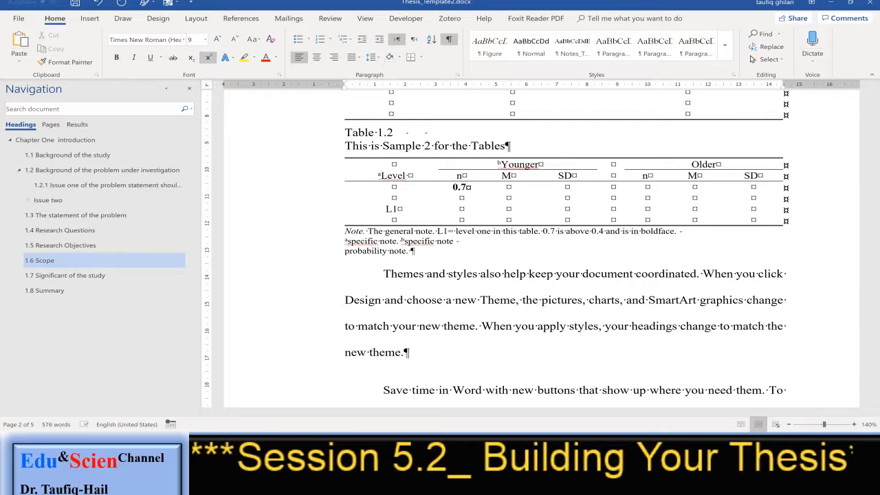
text(2.)
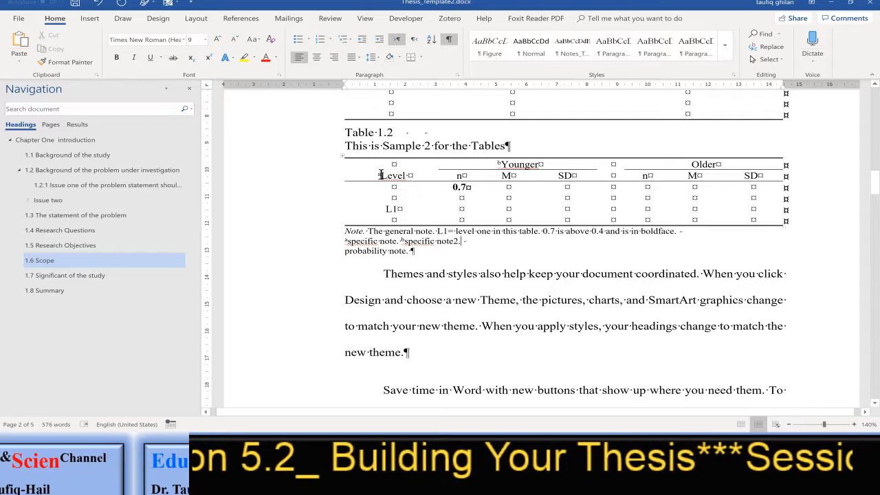
click(382, 176)
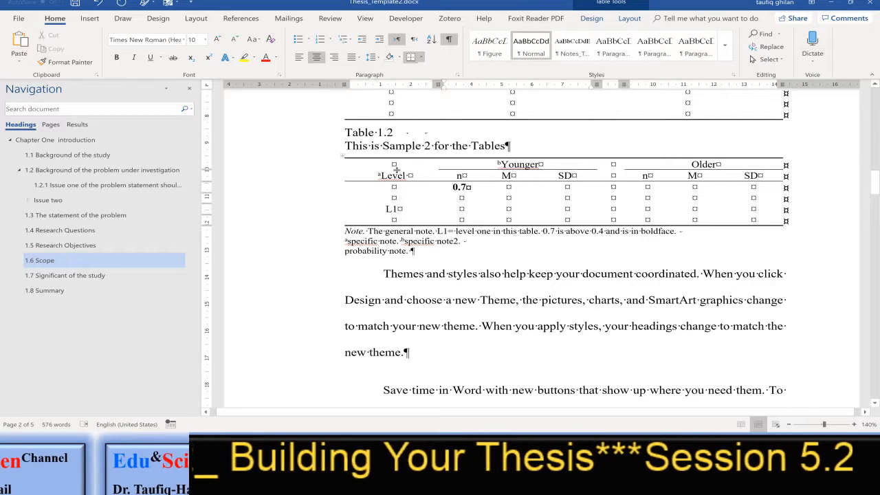
click(500, 164)
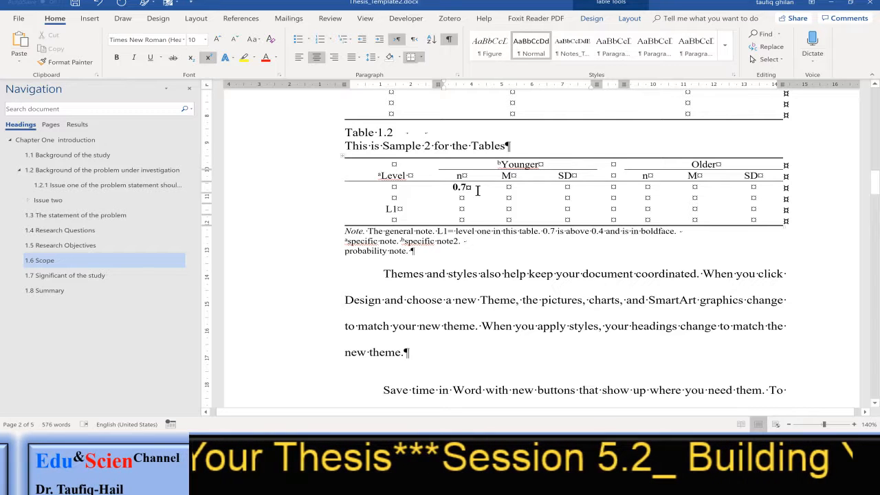
click(379, 174)
click(499, 164)
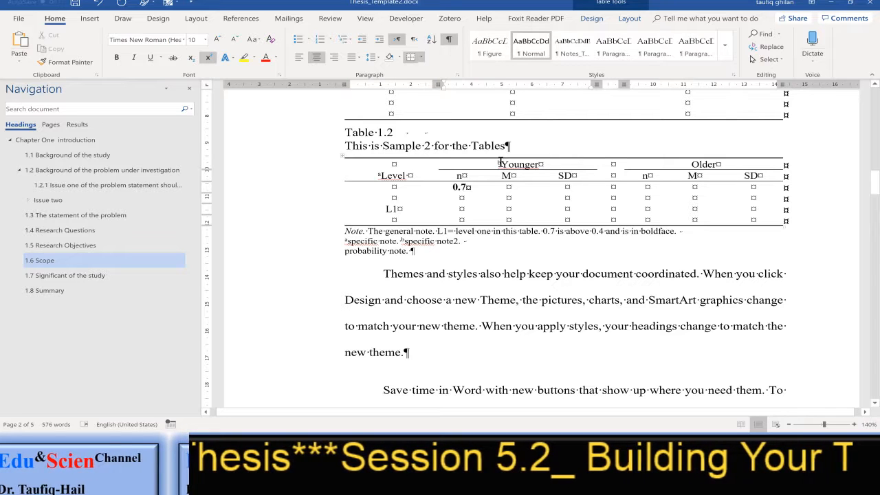
click(699, 208)
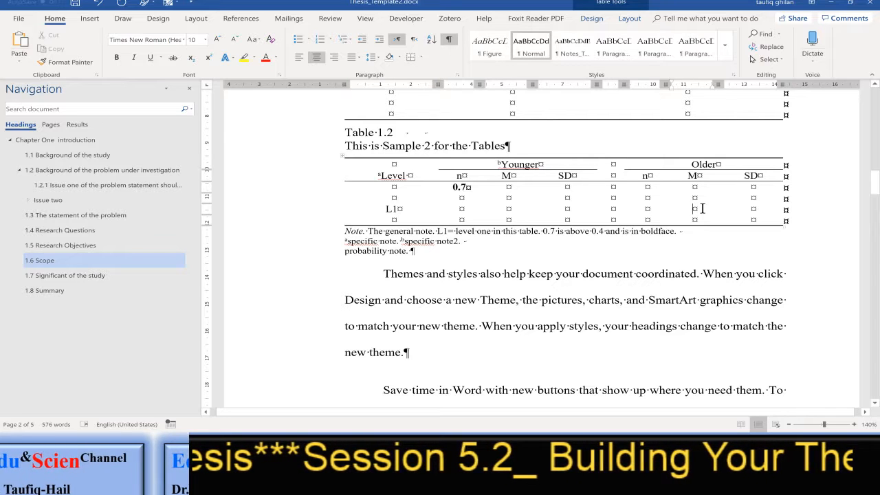
click(764, 218)
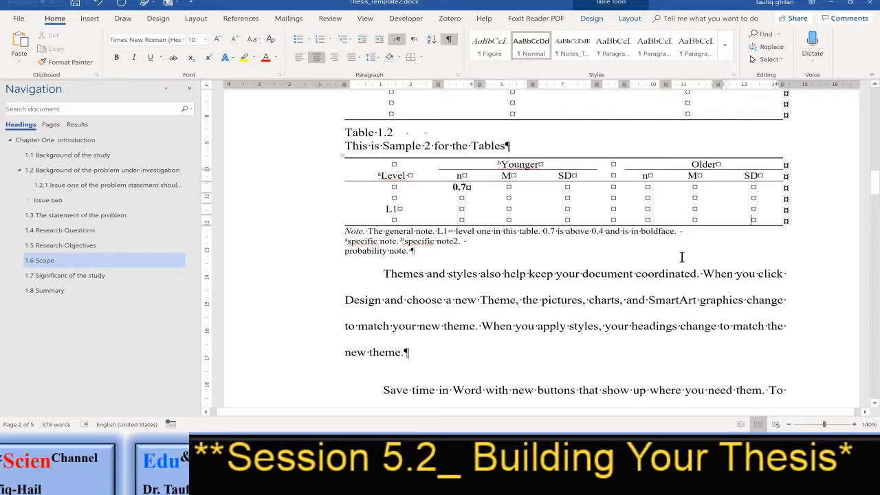
Insert "*p< .05; " at the start of the probability note below Table 1.2.
click(346, 252)
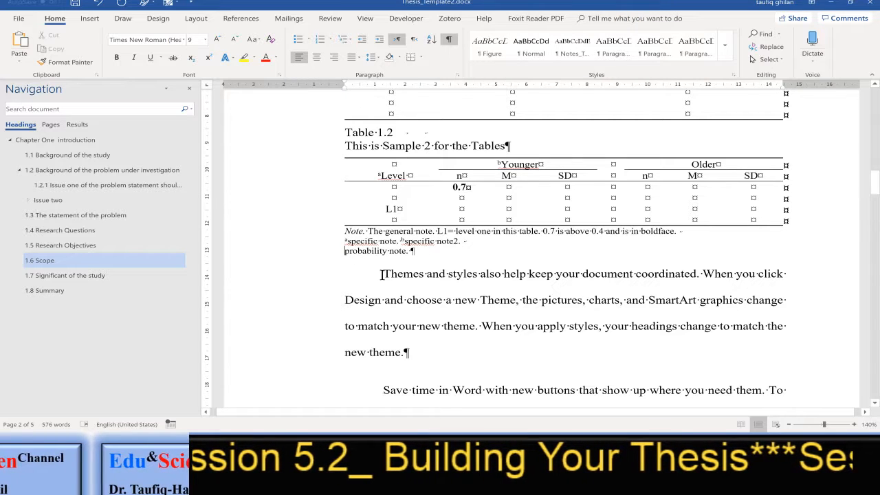
text(*)
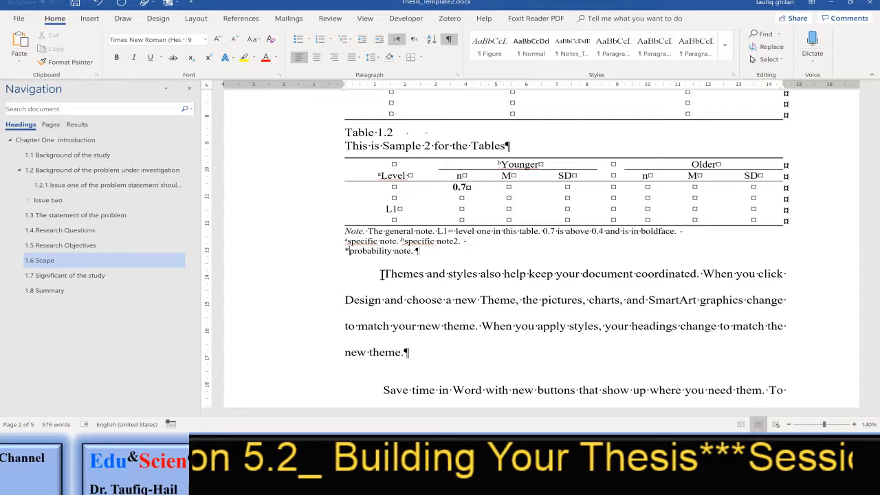
text(p<)
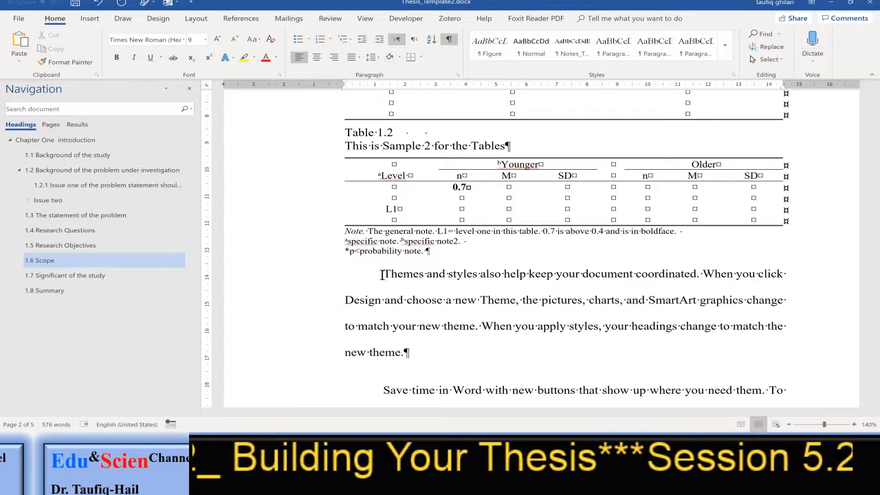
text( .05)
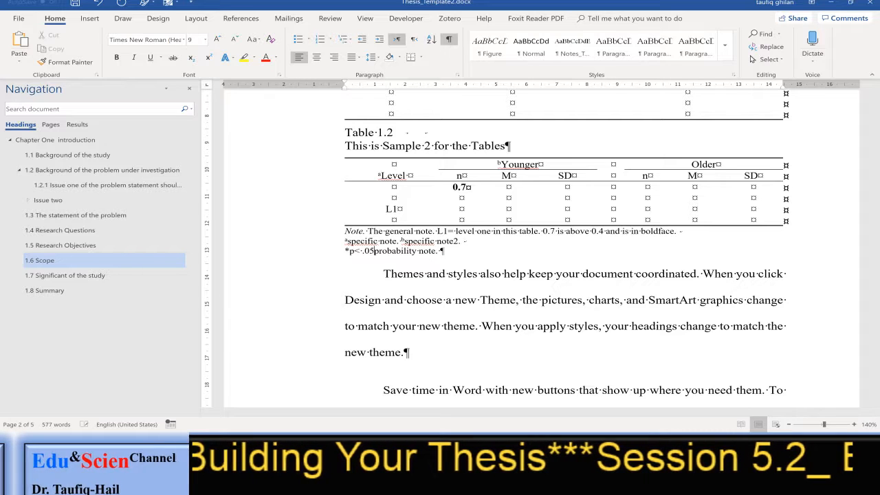
text(; )
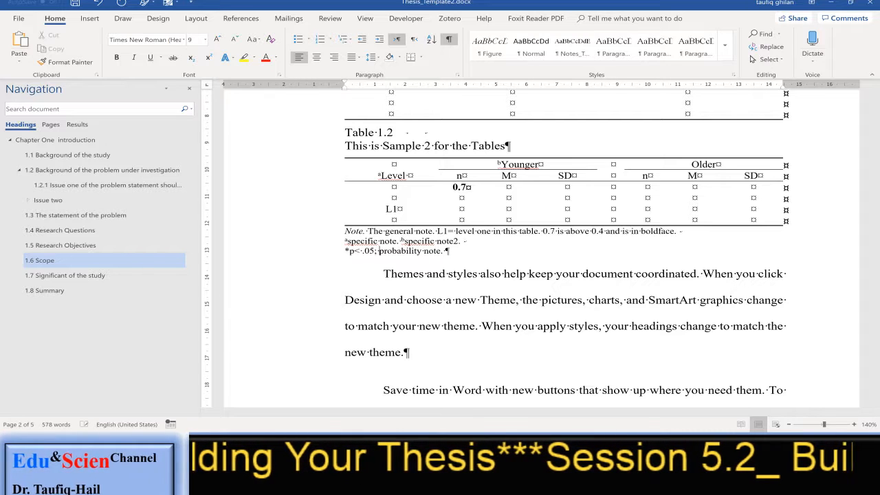
Add the second significance level "**p < .01." in front of the words "probability note".
text(**)
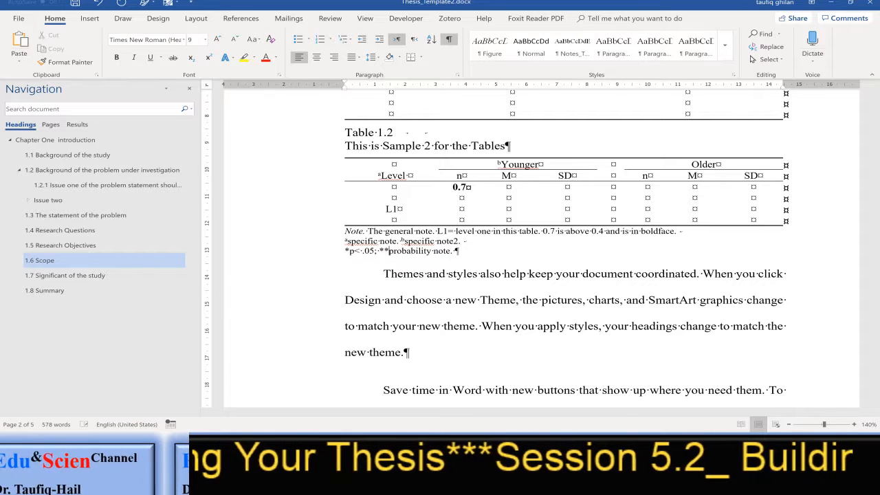
key(BackSpace)
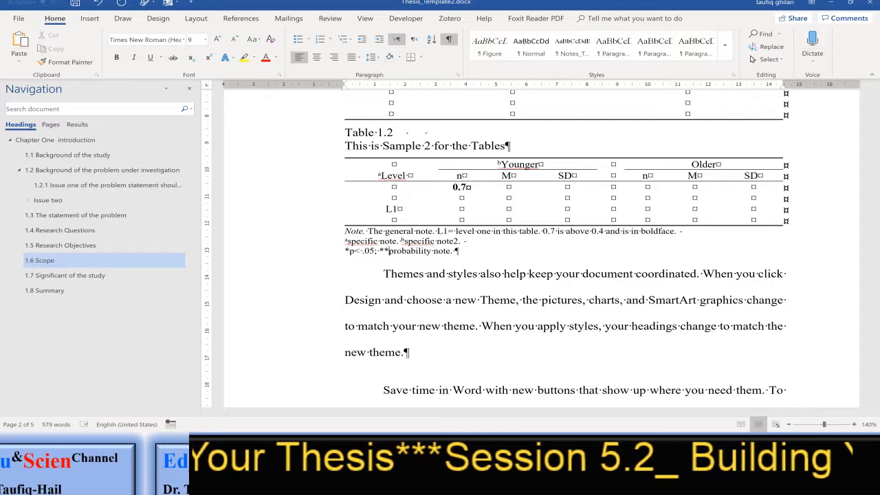
text(p <)
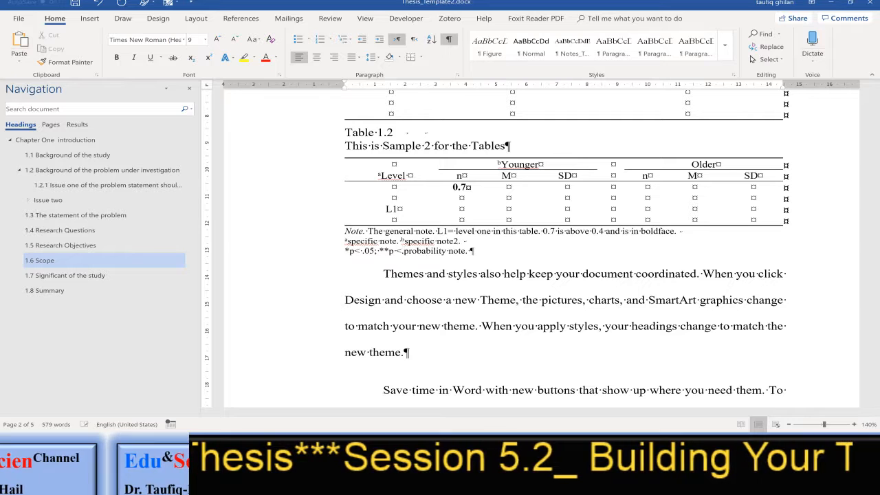
text( .)
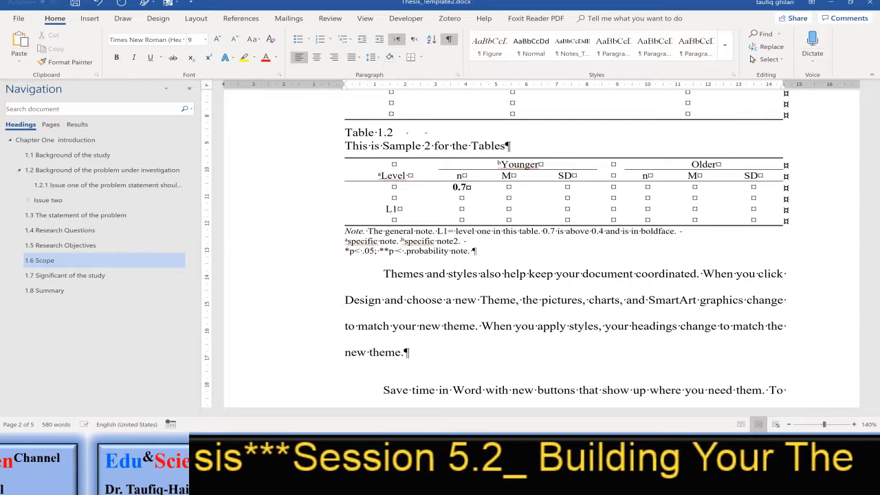
text(1)
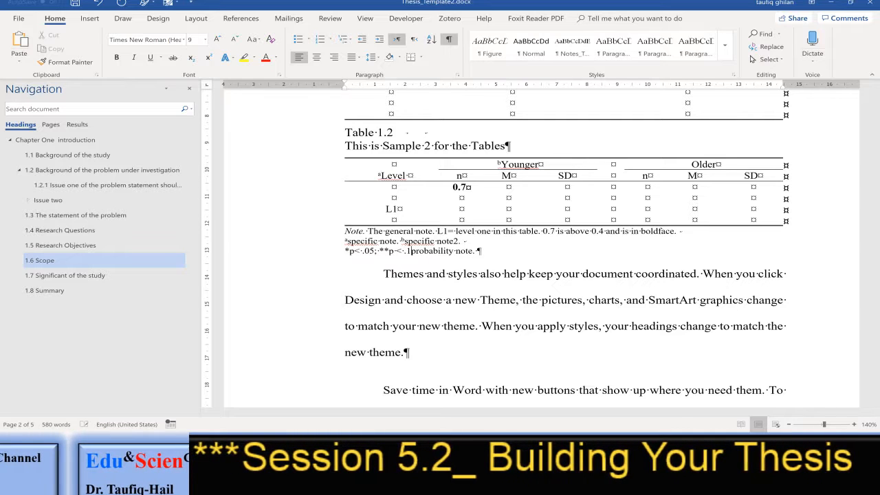
key(BackSpace)
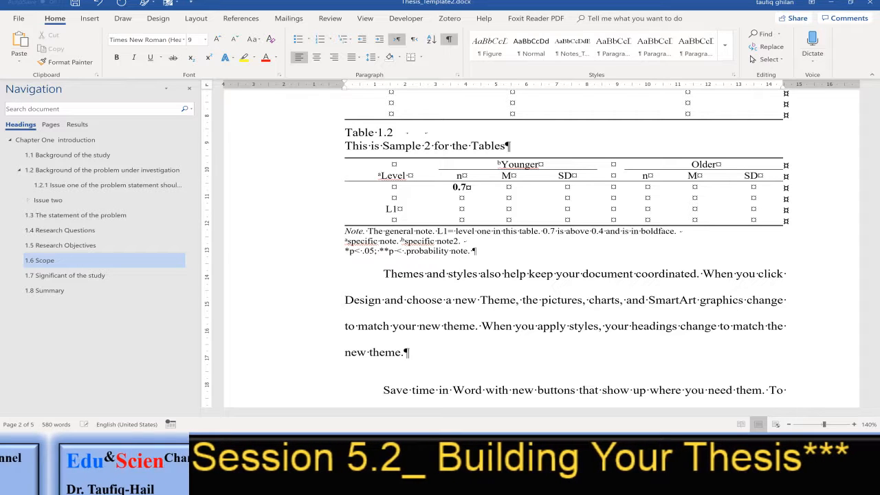
text(010)
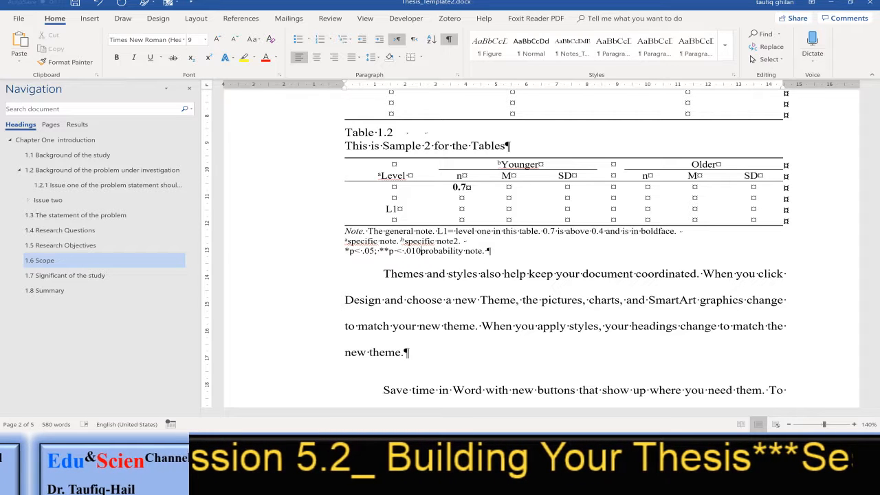
key(BackSpace)
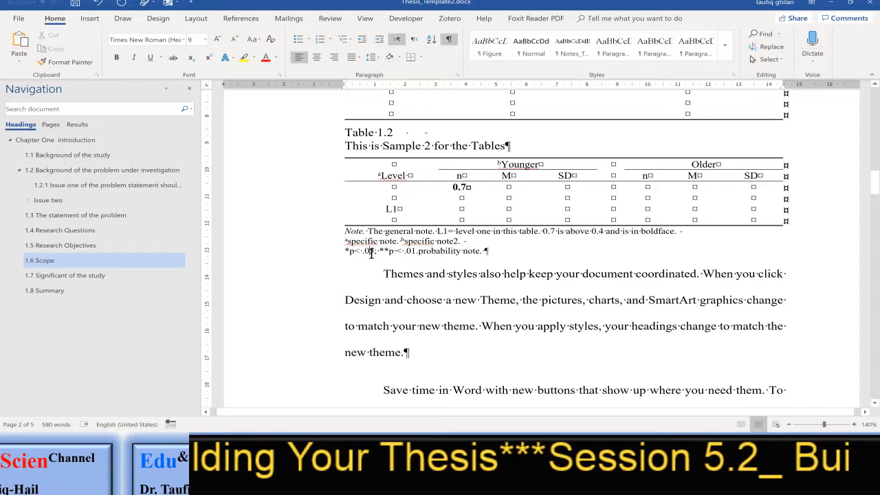
click(405, 218)
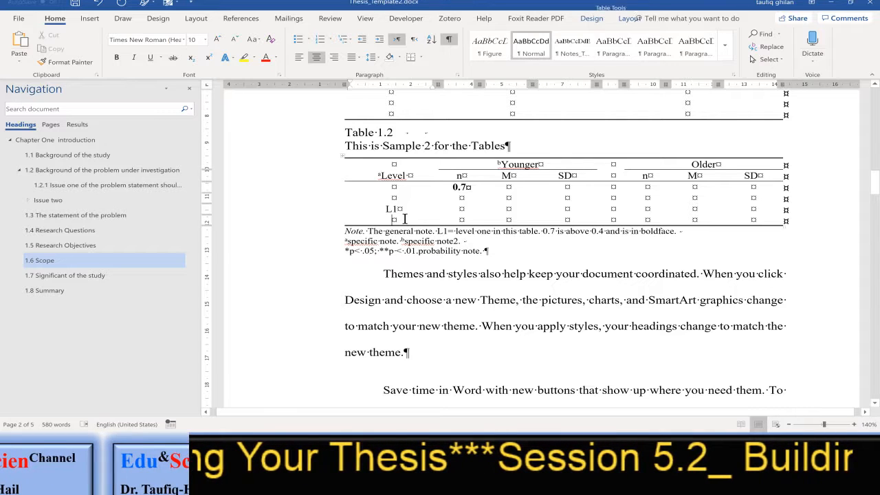
Add empty rows at the end of Table 1.2 until the table continues several rows onto the next page.
key(Tab)
key(Tab)
key(Tab)
key(Tab)
key(Tab)
key(Tab)
key(Tab)
key(Tab)
key(Tab)
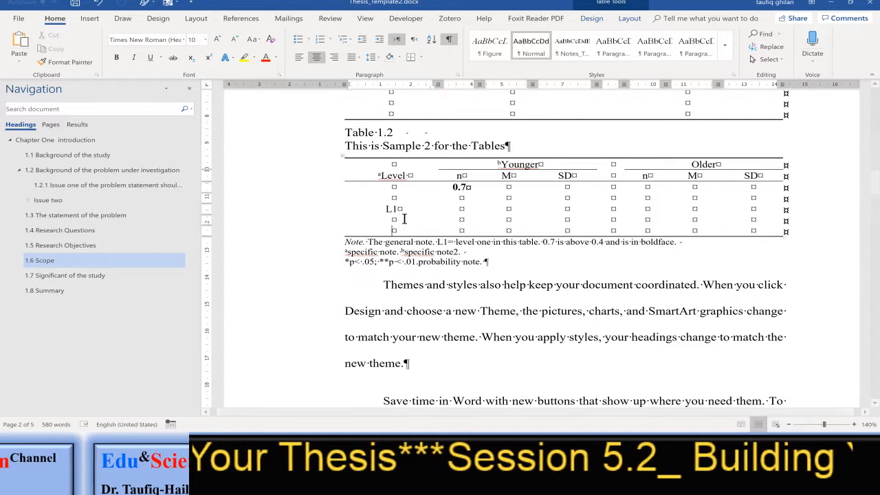
key(Tab)
key(Tab)
key(Tab)
key(Tab)
key(Tab)
key(Tab)
key(Tab)
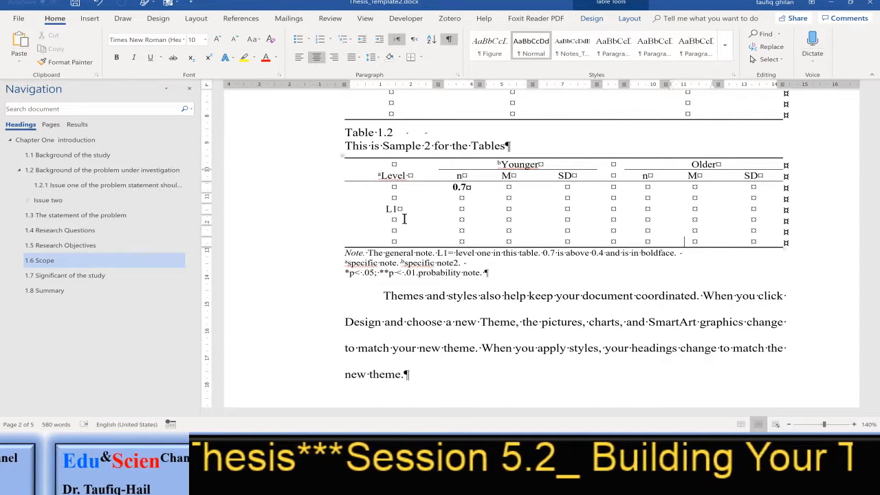
key(Tab)
key(Tab)
key(Tab)
key(Tab)
key(Tab)
key(Tab)
key(Tab)
key(Tab)
key(Tab)
key(Tab)
key(Tab)
key(Tab)
key(Tab)
key(Tab)
key(Tab)
key(Tab)
key(Tab)
key(Tab)
key(Tab)
key(Tab)
key(Tab)
key(Tab)
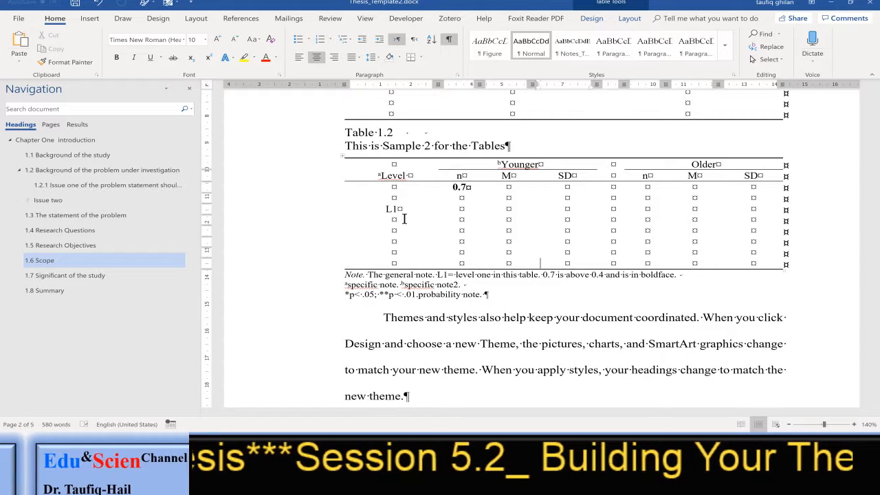
key(Tab)
key(Tab)
key(Tab)
key(Tab)
key(Tab)
key(Tab)
key(Tab)
key(Tab)
key(Tab)
key(Tab)
key(Tab)
key(Tab)
key(Tab)
key(Tab)
key(Tab)
key(Tab)
key(Tab)
key(Tab)
key(Tab)
key(Tab)
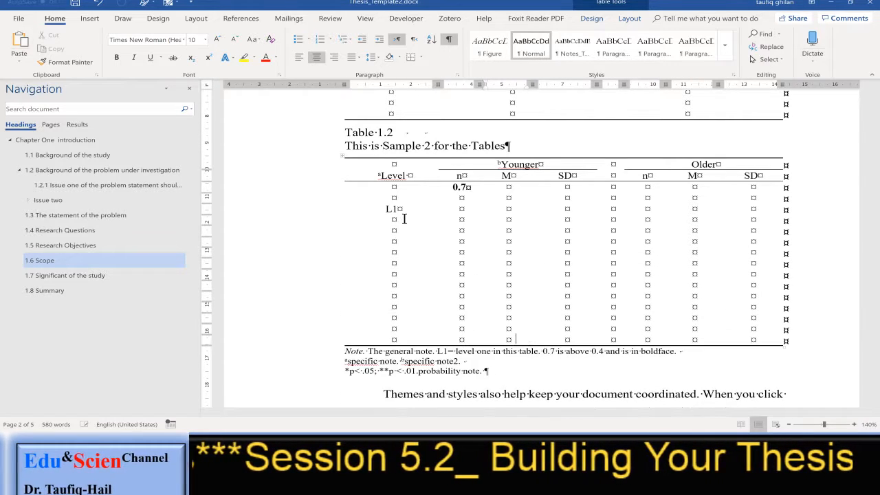
key(Tab)
key(Tab)
key(Tab)
key(Tab)
key(Tab)
key(Tab)
key(Tab)
key(Tab)
key(Tab)
key(Tab)
key(Tab)
key(Tab)
key(Tab)
key(Tab)
key(Tab)
key(Tab)
key(Tab)
key(Tab)
key(Tab)
key(Tab)
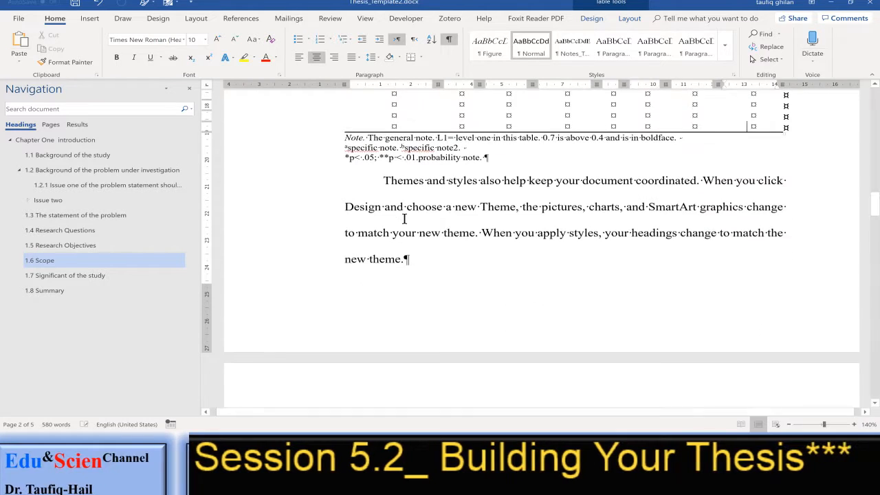
key(Tab)
key(Tab)
key(Tab)
key(Tab)
key(Tab)
key(Tab)
key(Tab)
key(Tab)
key(Tab)
key(Tab)
key(Tab)
key(Tab)
key(Tab)
key(Tab)
key(Tab)
key(Tab)
key(Tab)
key(Tab)
key(Tab)
key(Tab)
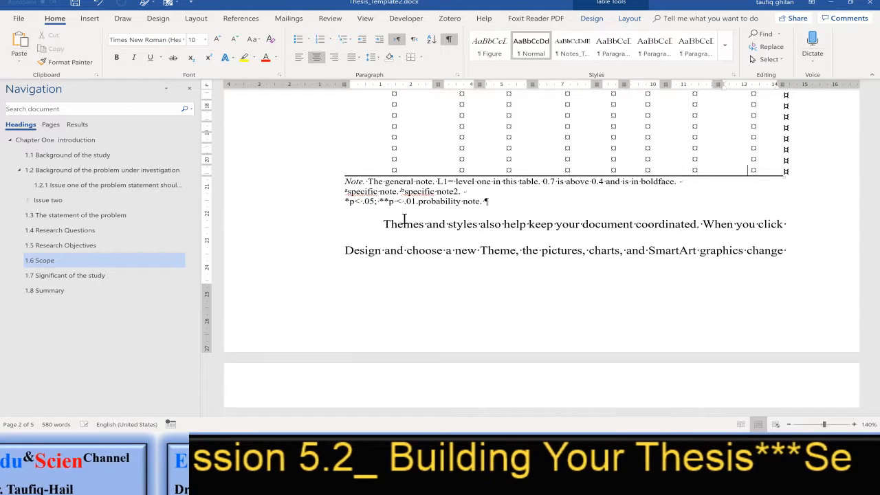
key(Tab)
key(Tab)
key(Tab)
key(Tab)
key(Tab)
key(Tab)
key(Tab)
key(Tab)
key(Tab)
key(Tab)
key(Tab)
key(Tab)
key(Tab)
key(Tab)
key(Tab)
key(Tab)
key(Tab)
key(Tab)
key(Tab)
key(Tab)
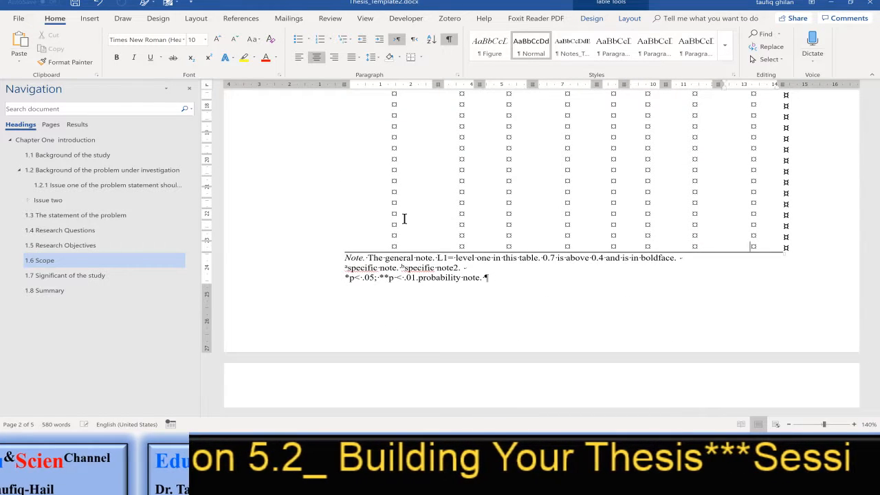
key(Tab)
key(Tab)
key(Tab)
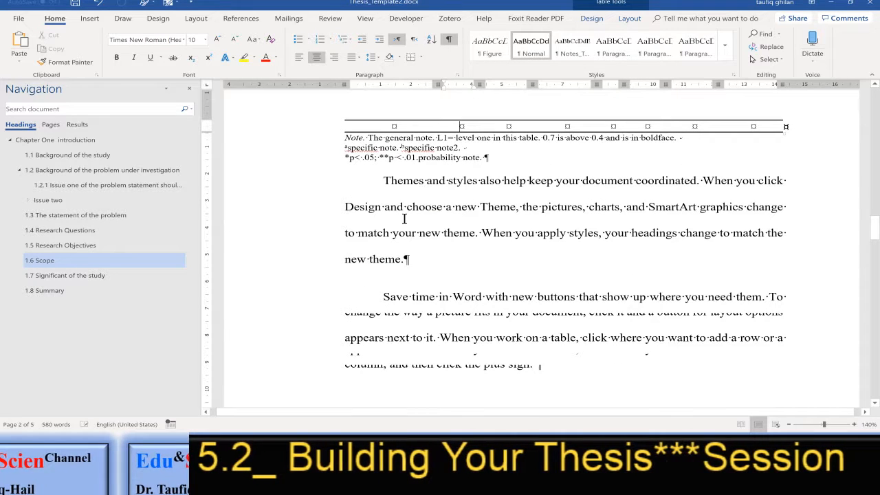
key(Tab)
key(Tab)
key(Tab)
key(Tab)
key(Tab)
key(Tab)
key(Tab)
key(Tab)
key(Tab)
key(Tab)
key(Tab)
key(Tab)
key(Tab)
key(Tab)
key(Tab)
key(Tab)
key(Tab)
key(Tab)
key(Tab)
key(Tab)
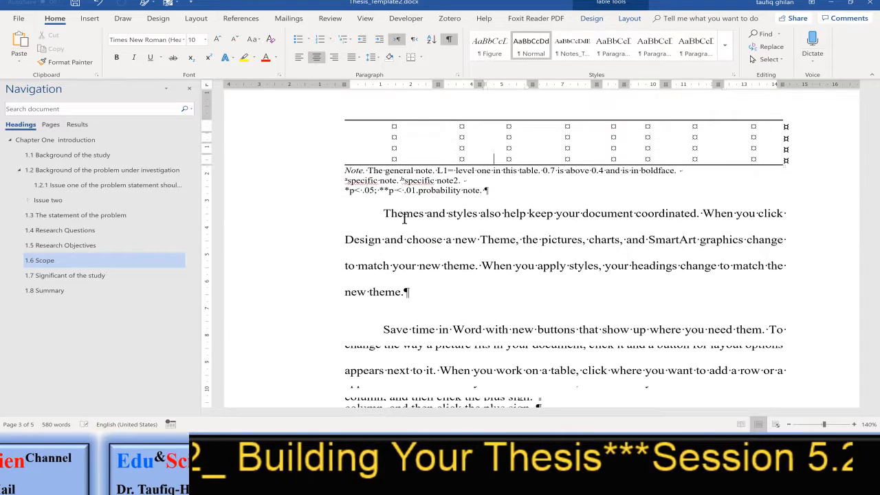
Fill the last table row before the page break with "Level 1", Younger n 4, Younger M 5, 6 in the spacer column and Older M 9.
scroll(399, 210, up, 5)
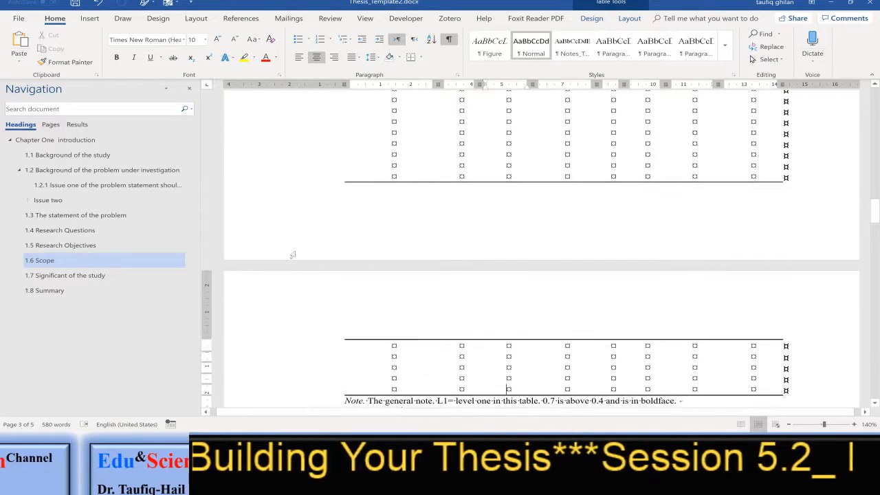
click(396, 179)
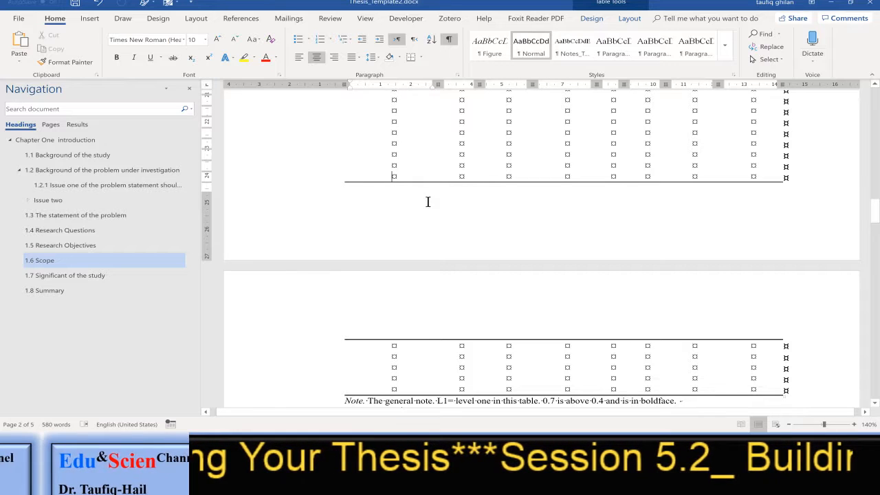
text(level)
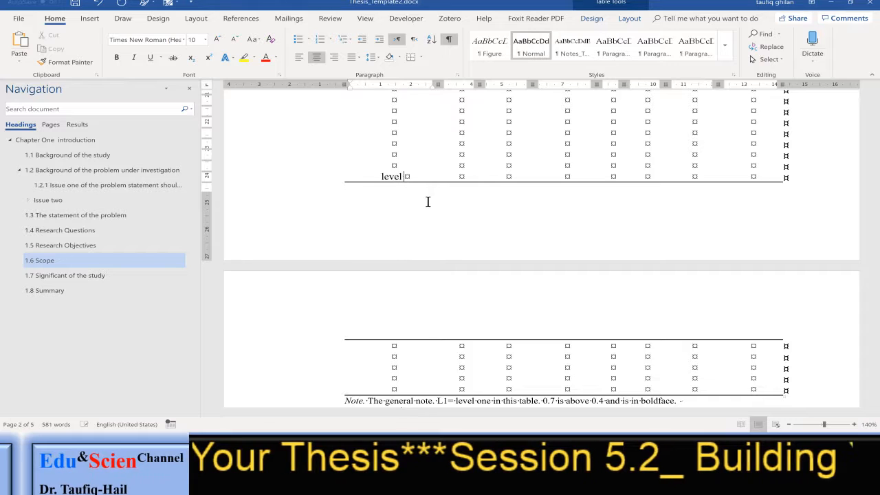
text( 1)
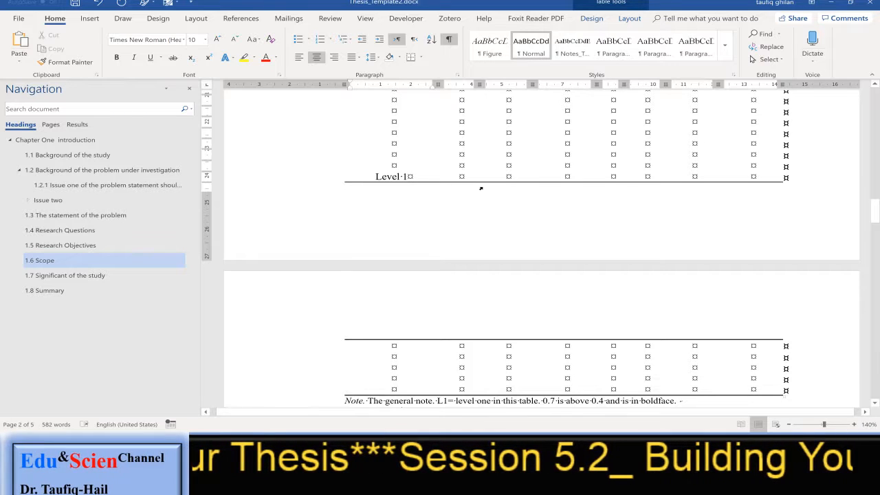
click(467, 176)
text(4)
click(512, 176)
text(5)
click(615, 176)
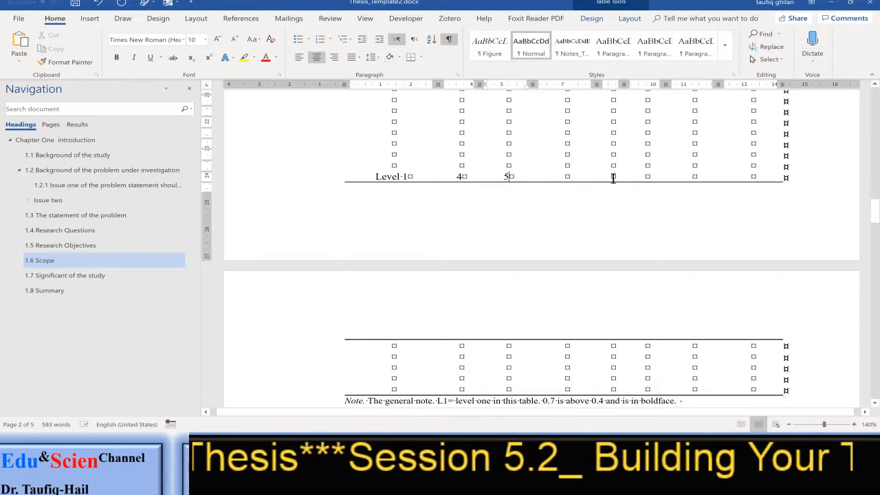
text(6)
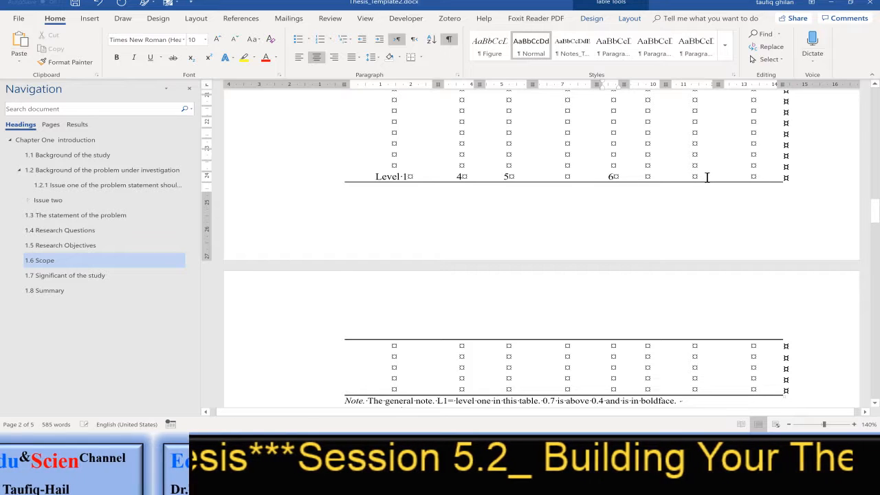
click(707, 178)
text(9)
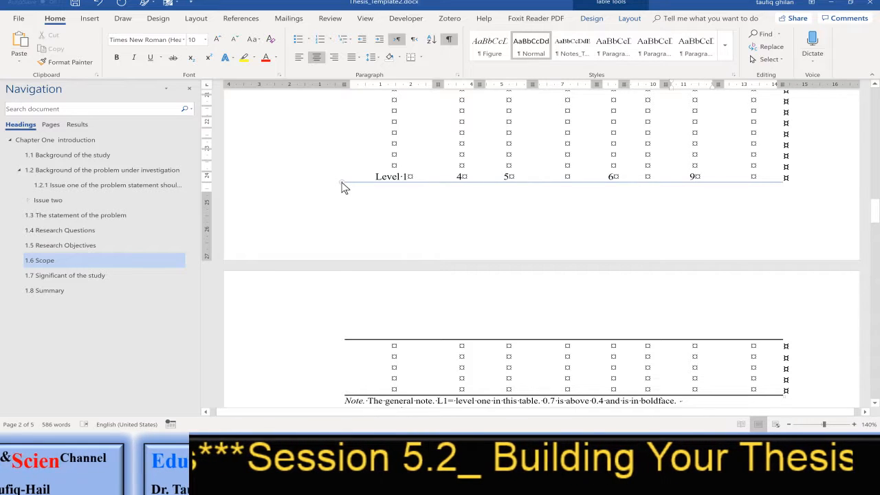
click(423, 60)
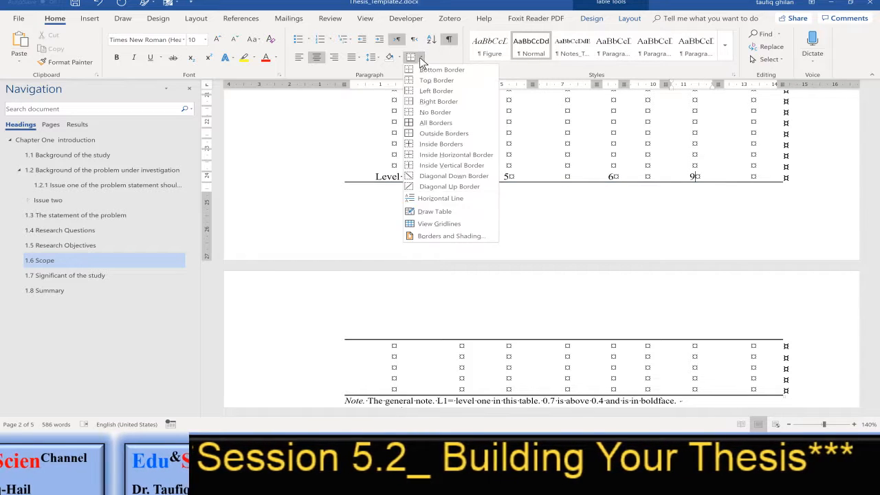
click(422, 66)
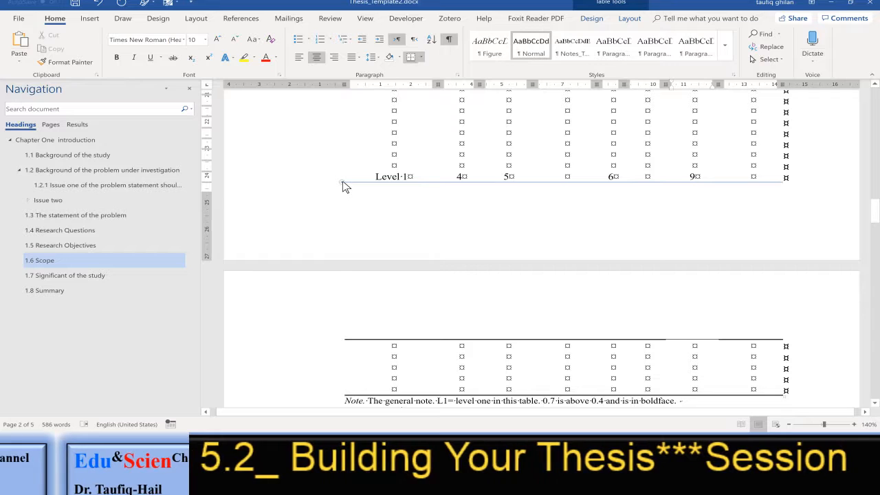
click(345, 185)
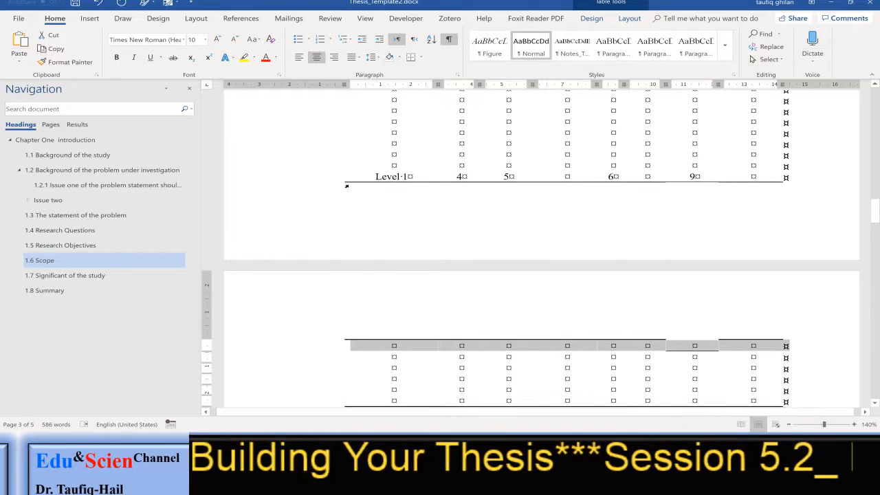
click(331, 185)
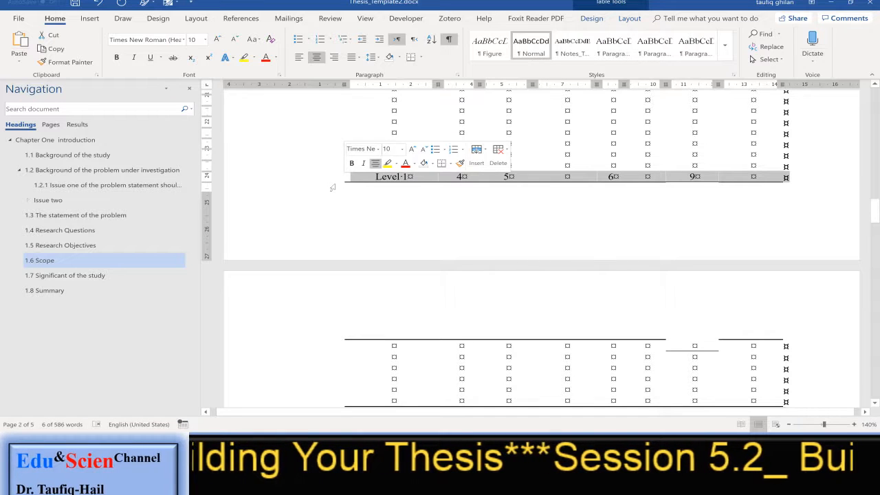
key(ctrl+z)
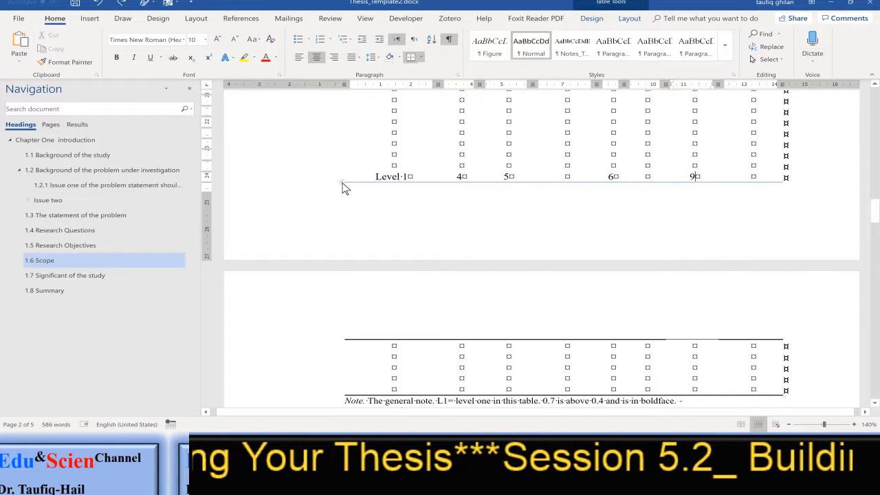
Apply a bottom border across the whole "Level 1" row just before the page break.
click(342, 183)
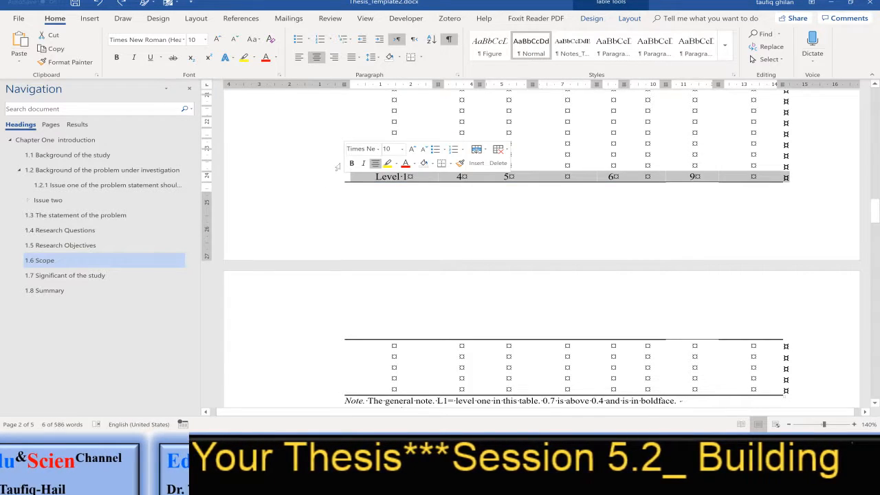
click(411, 58)
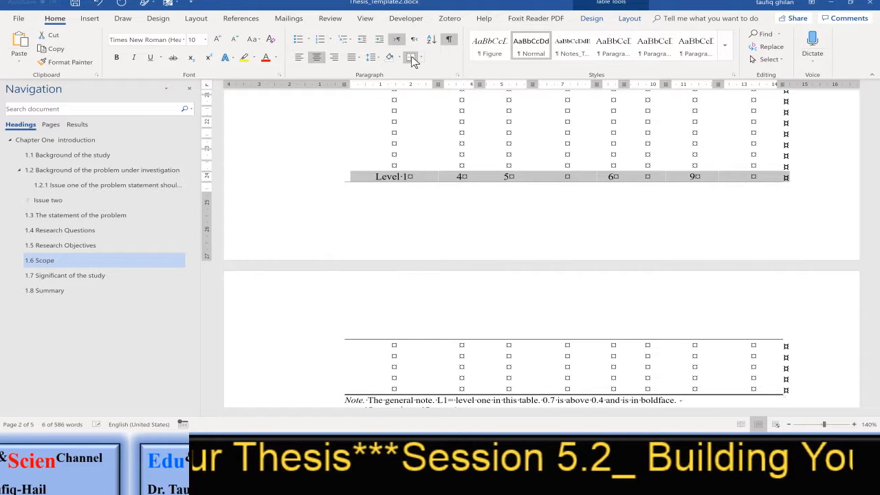
Reapply the bottom border so that a thin line closes the "Level 1" row just before the page break.
click(411, 57)
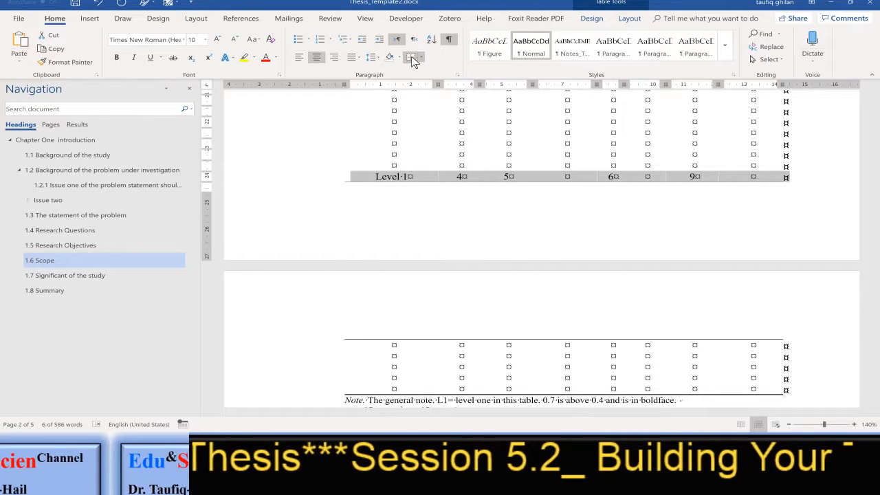
click(412, 58)
click(411, 57)
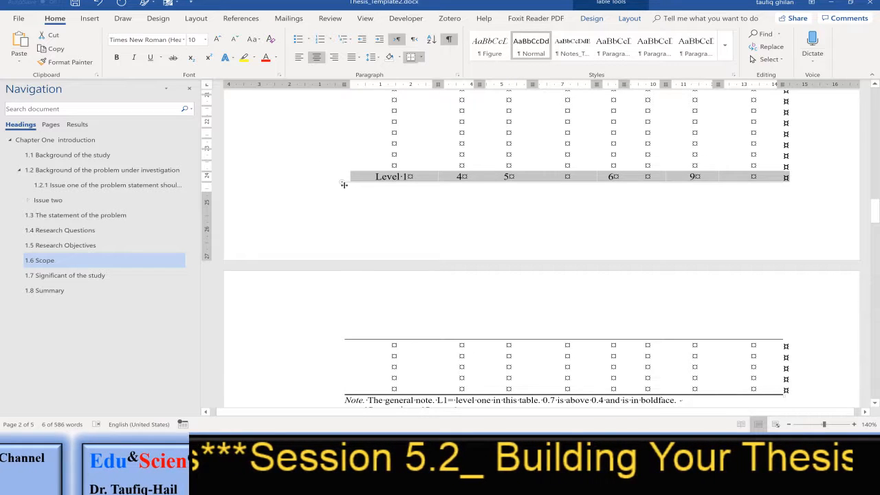
Insert an empty row below the "Level 1" row and merge its first two cells at the top of the next page.
click(341, 181)
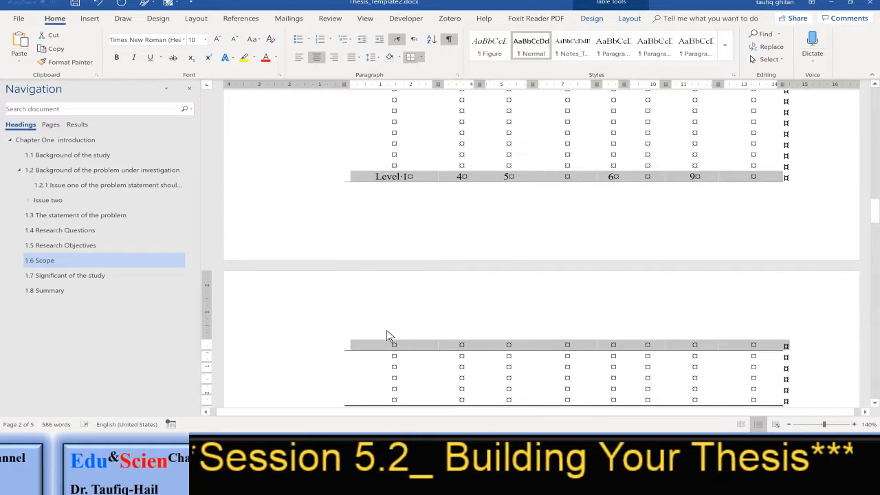
click(394, 347)
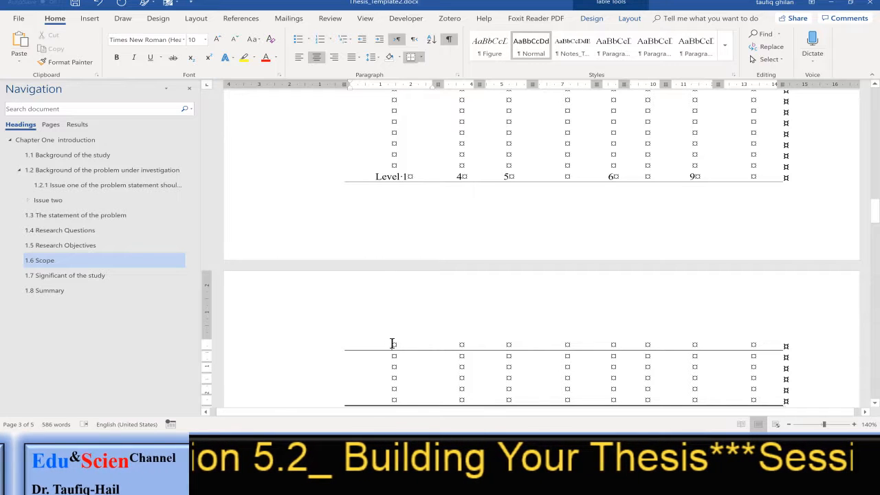
drag(406, 342, 463, 342)
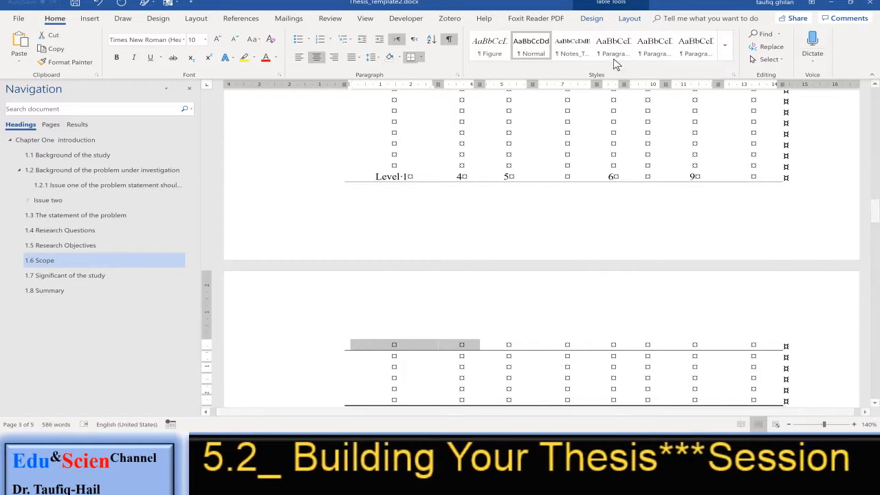
click(629, 21)
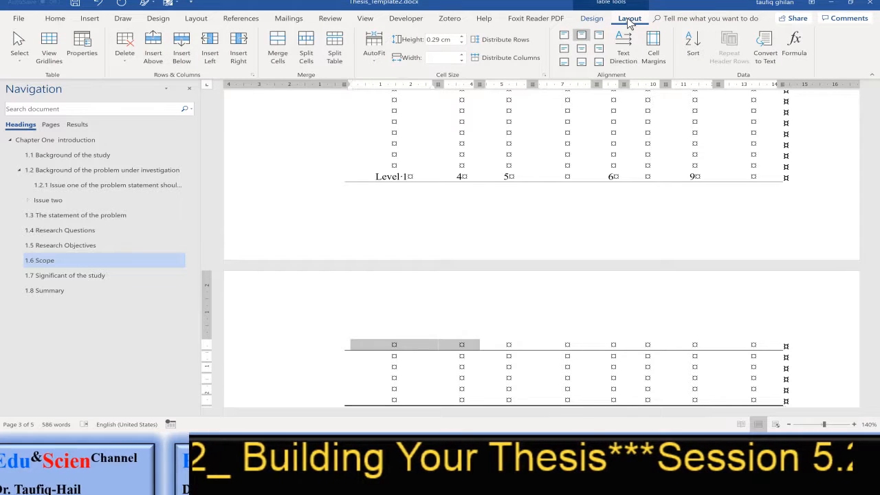
click(278, 50)
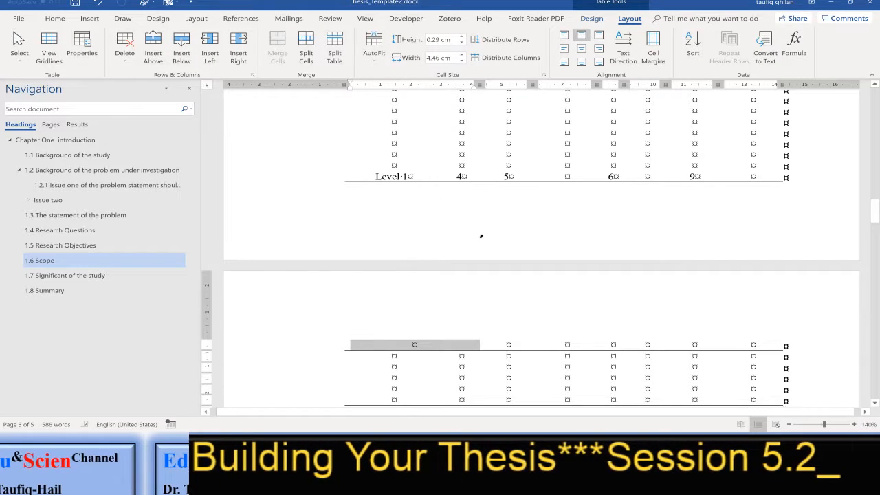
Enter the continuation caption "Table 1-2. Continued" in the merged cell at the top of the second page.
click(392, 345)
text(Tab)
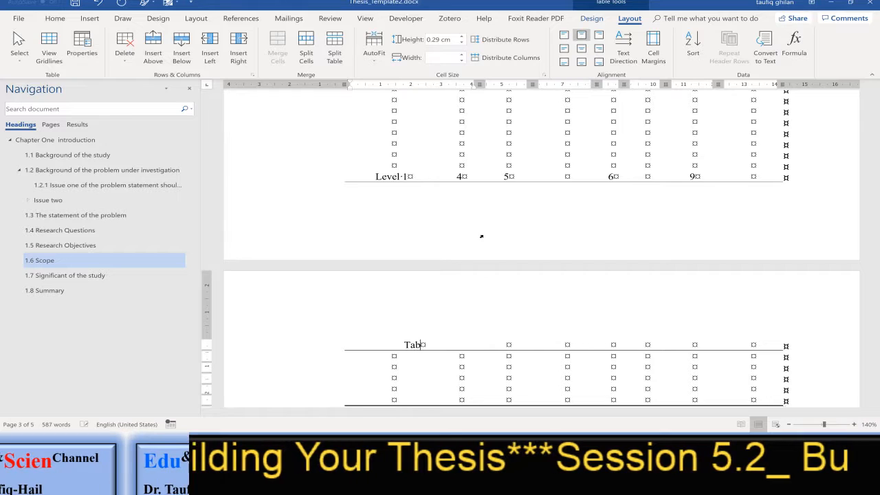
text(le 1)
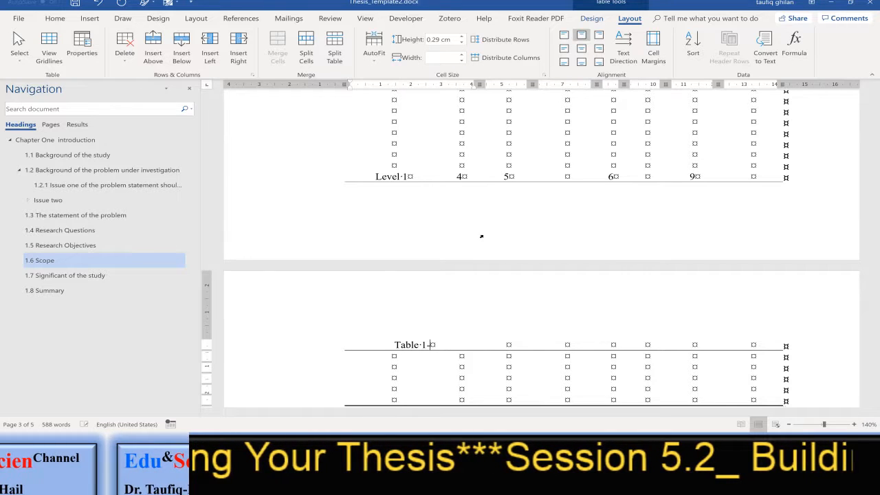
text(-2.)
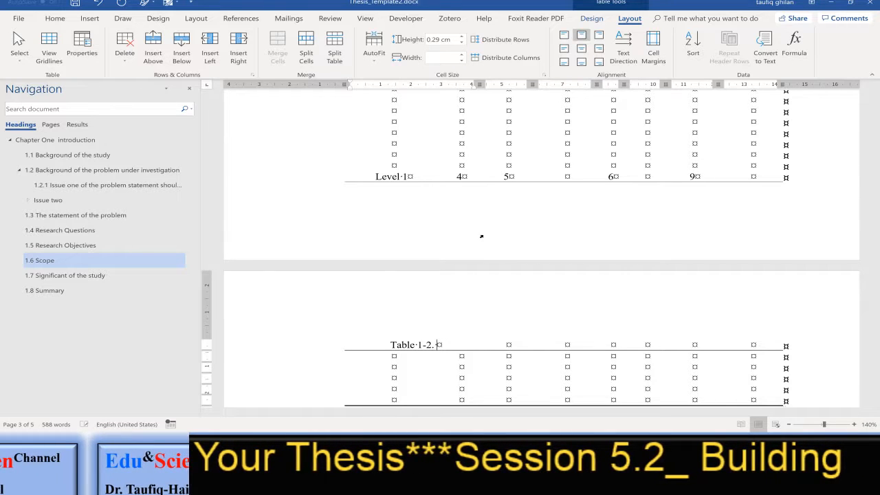
text( Con)
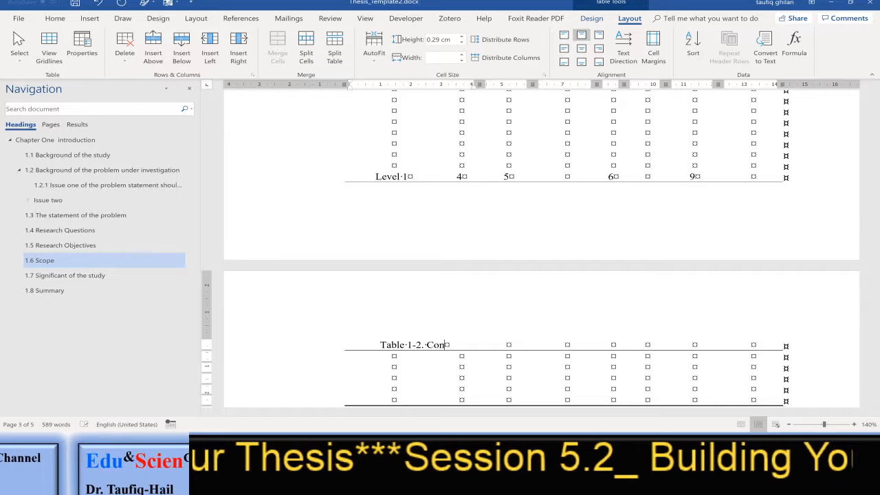
text(tinued)
Enlarge the "Table 1-2. Continued" caption text to 12 pt.
scroll(462, 255, up, 6)
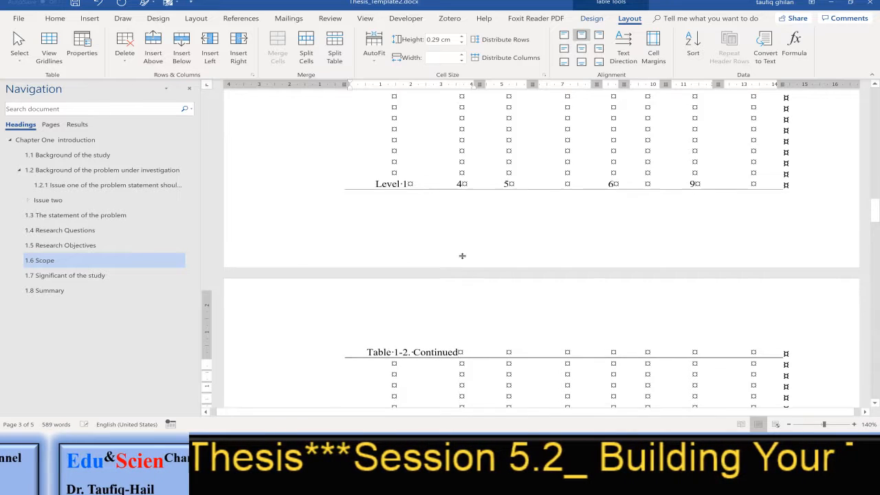
scroll(462, 255, up, 5)
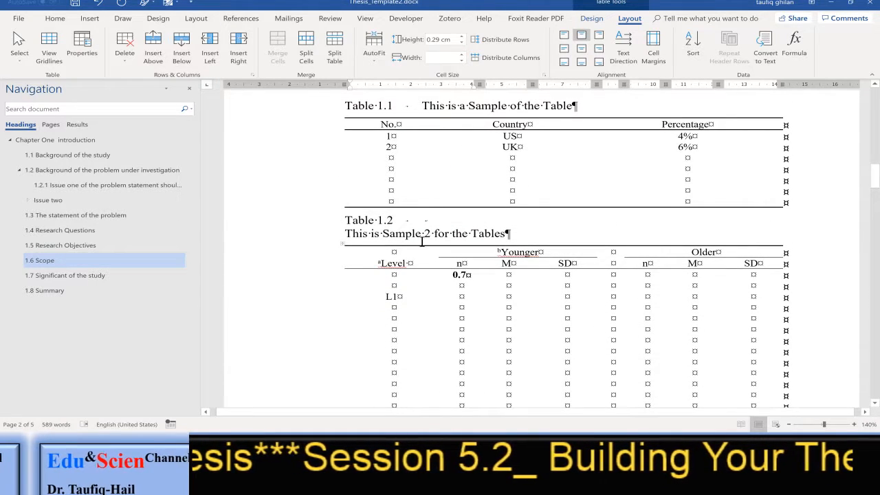
scroll(453, 254, down, 4)
scroll(453, 253, down, 8)
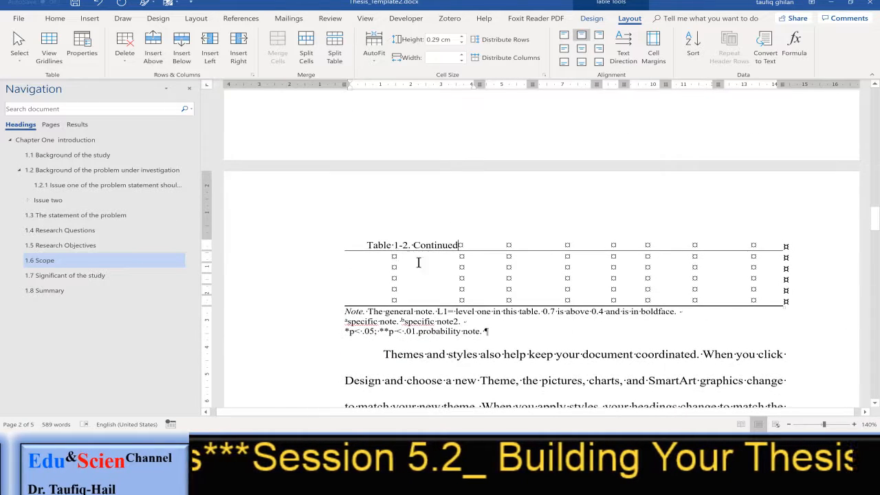
click(369, 246)
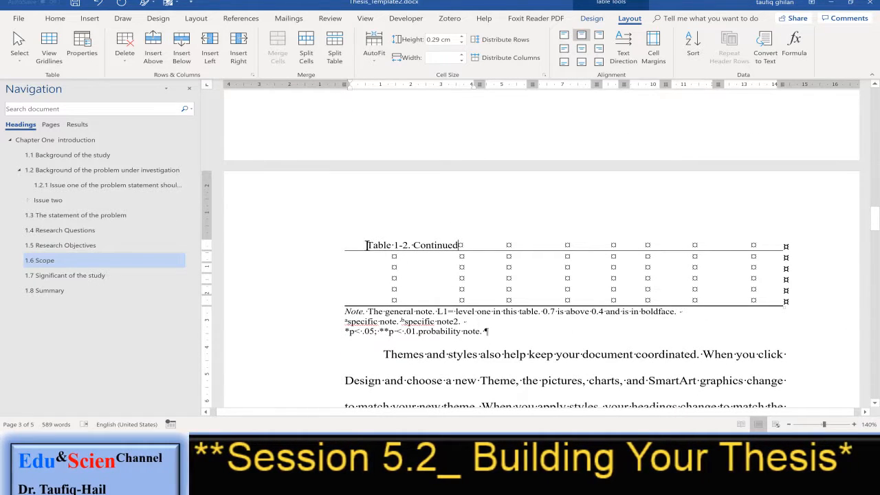
click(55, 19)
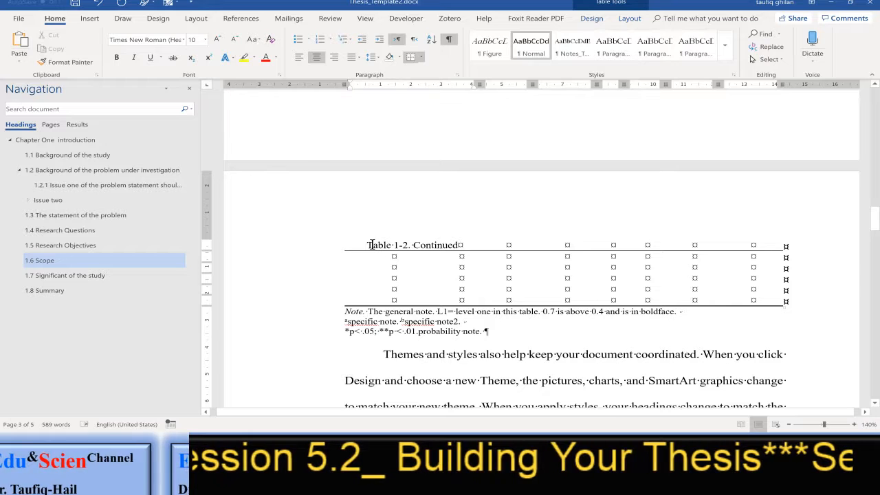
drag(369, 246, 458, 245)
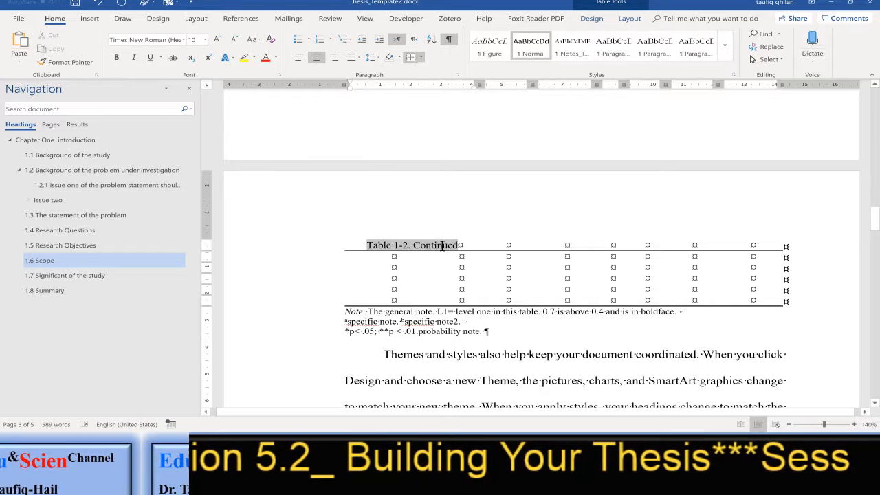
click(218, 40)
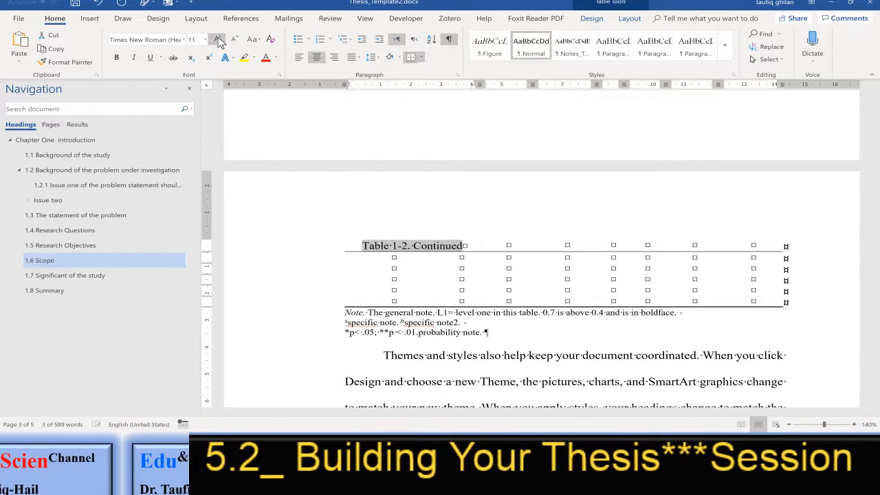
click(218, 39)
click(428, 358)
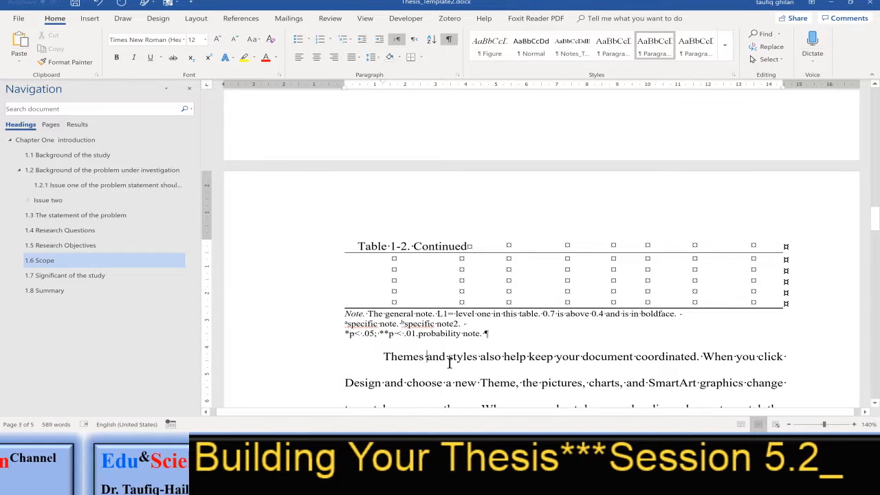
Copy the two header rows of Table 1.2 and insert them as new rows directly below "Table 1-2. Continued".
scroll(436, 266, up, 10)
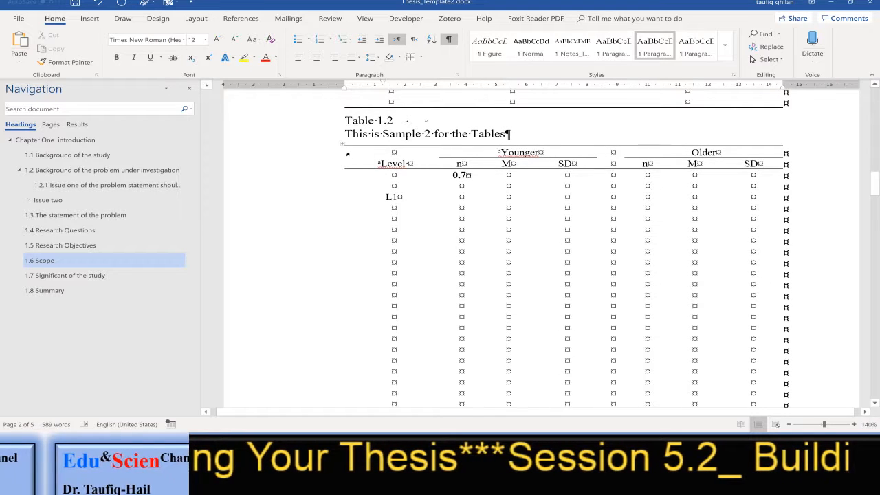
drag(347, 154, 756, 164)
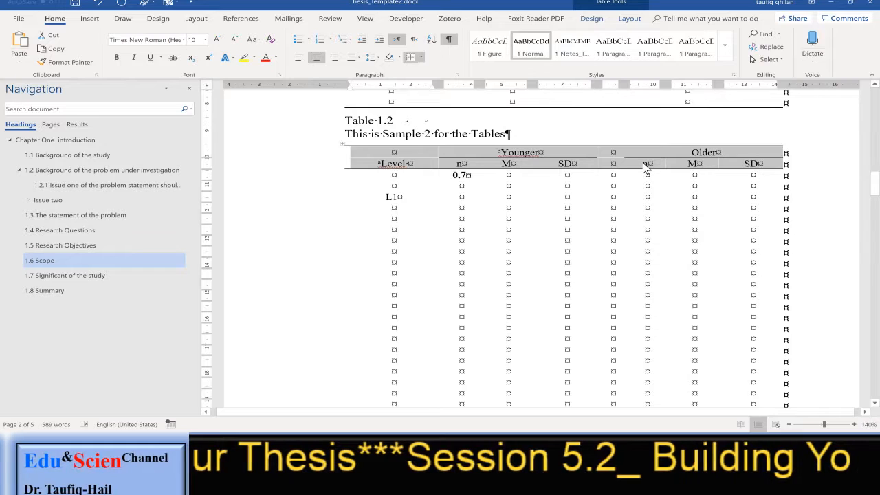
scroll(457, 309, down, 10)
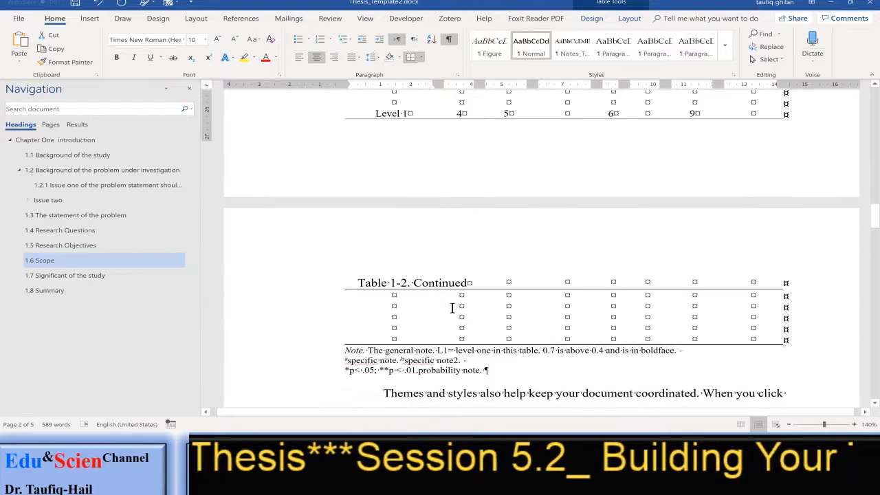
drag(387, 221, 743, 226)
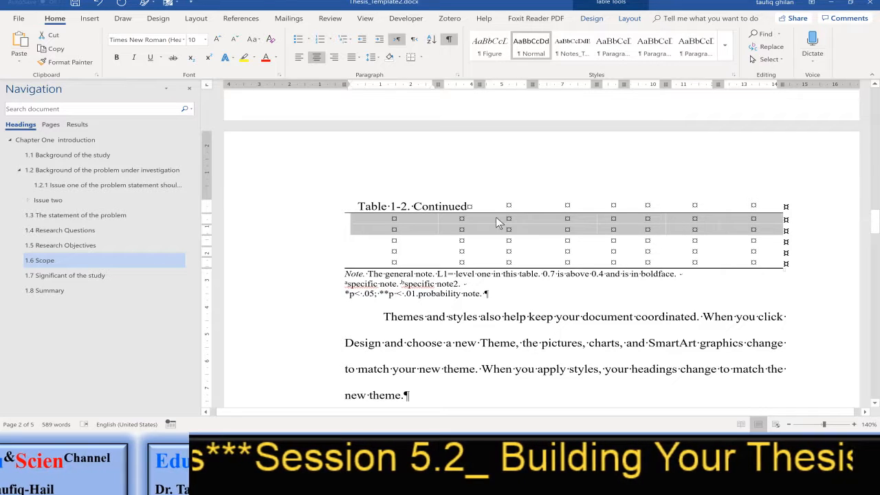
right_click(360, 222)
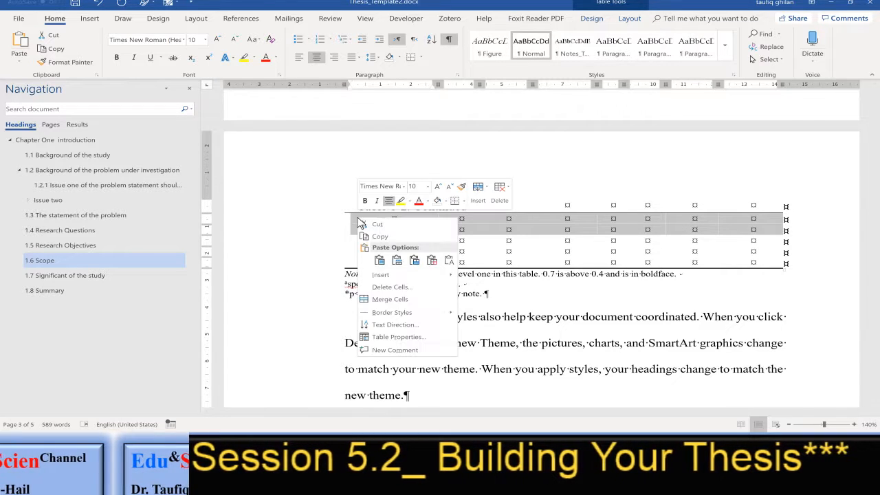
click(415, 260)
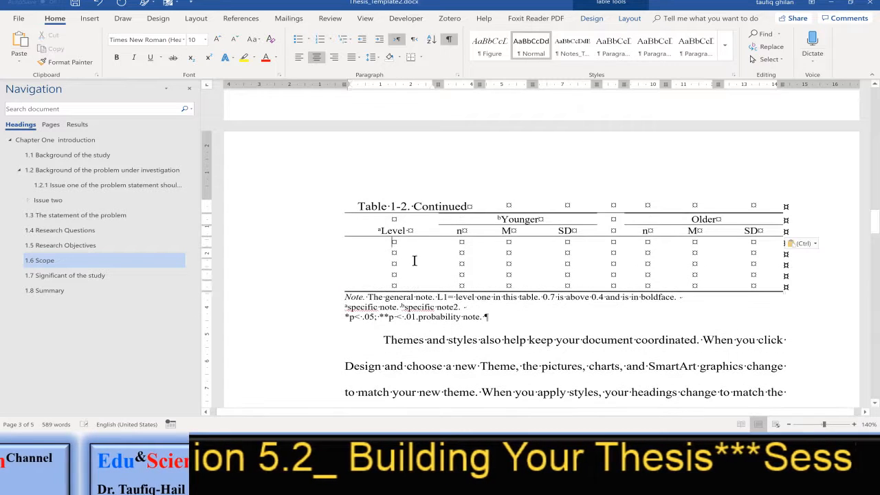
Replace the thick top border above the blank first cell and "Younger" in the continued header with a thin one.
click(564, 273)
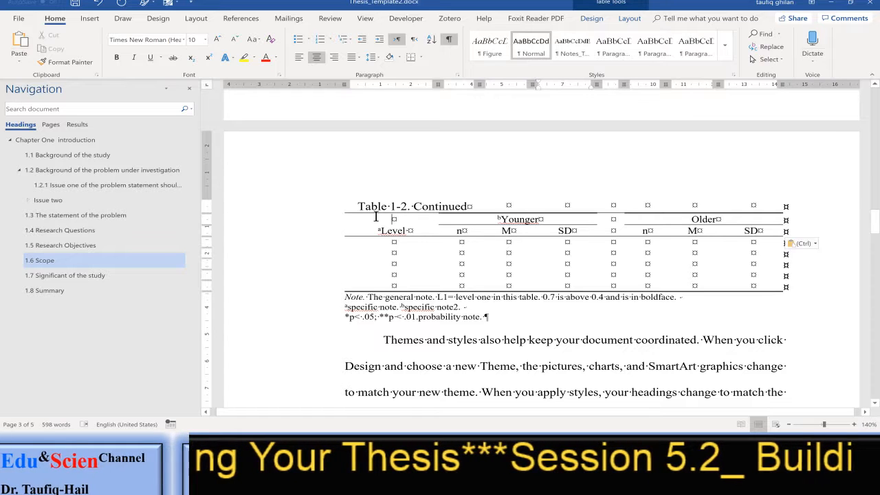
click(435, 218)
drag(463, 217, 389, 219)
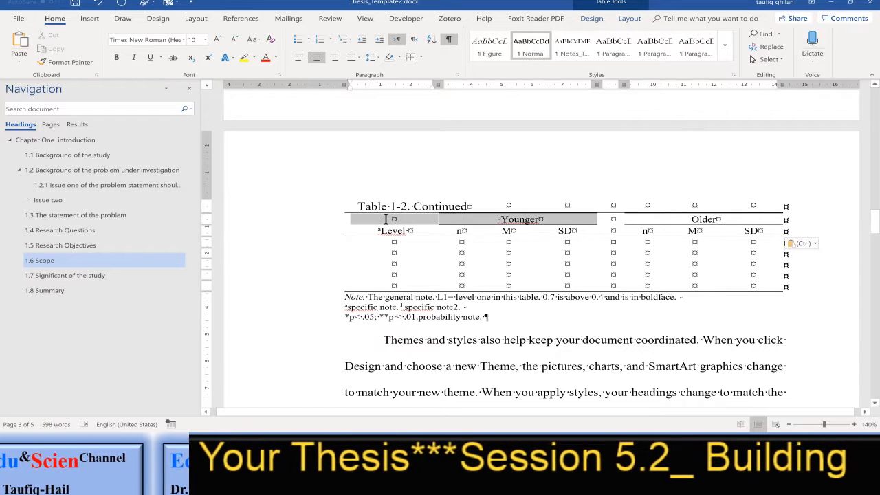
click(425, 61)
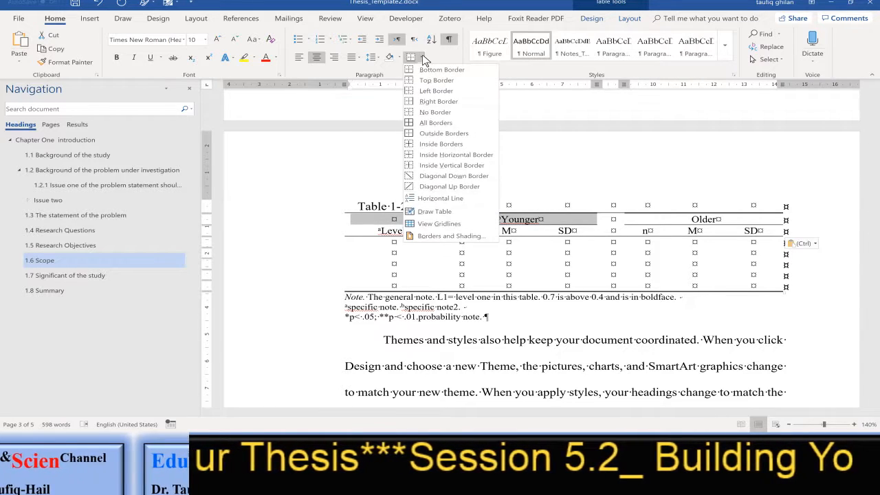
click(413, 83)
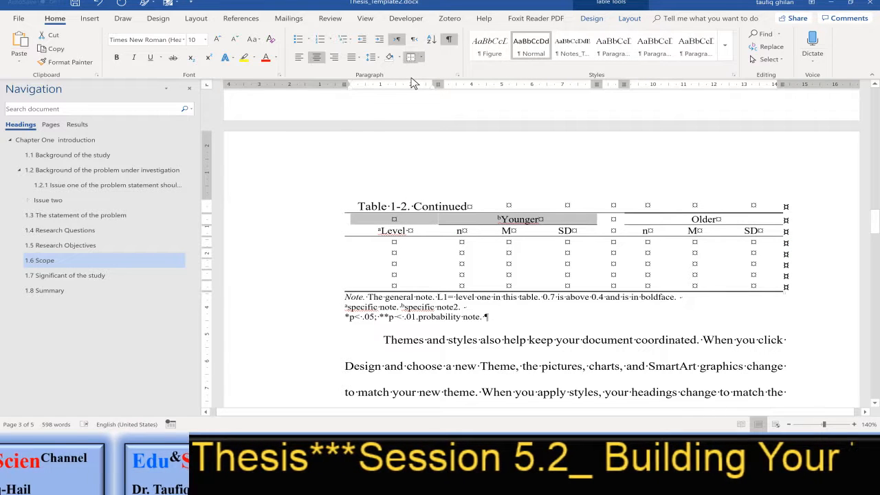
click(423, 58)
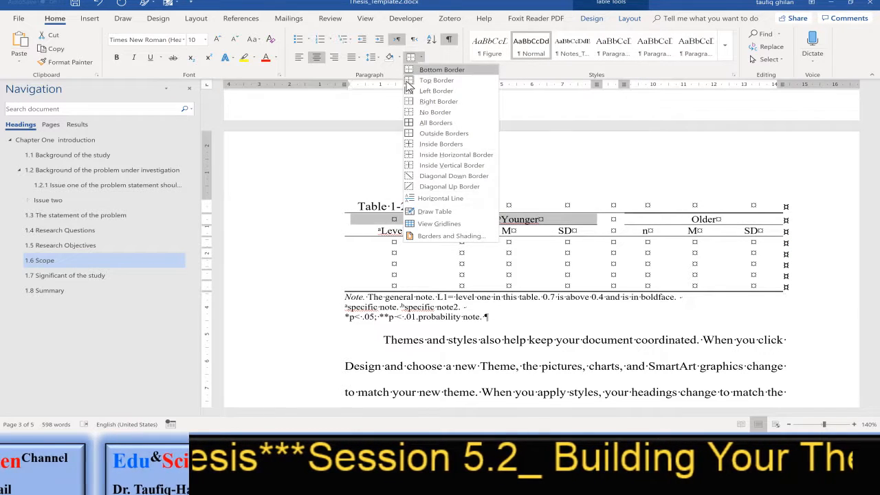
click(408, 82)
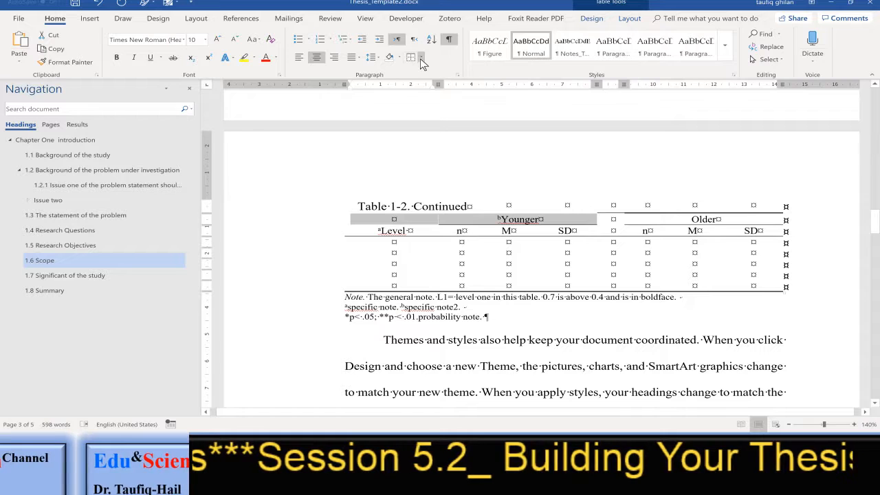
click(414, 59)
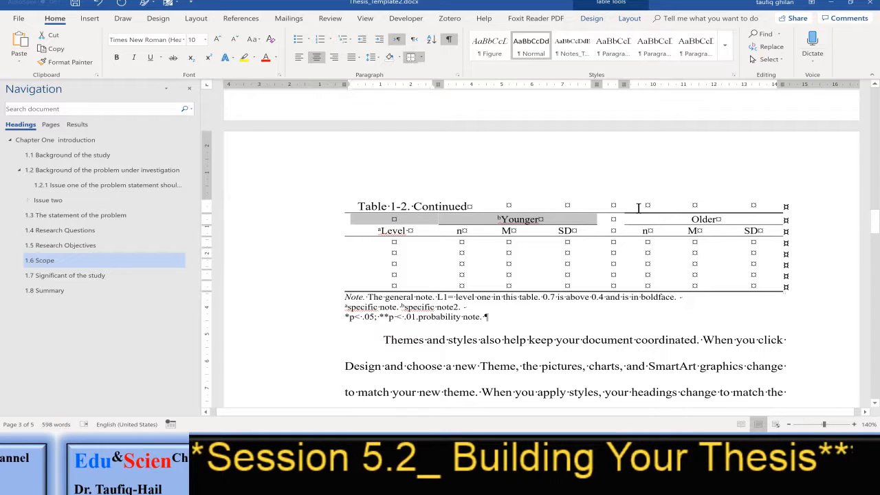
Replace the thick top border above the spacer cell and "Older" in the continued header with a thin one.
click(666, 219)
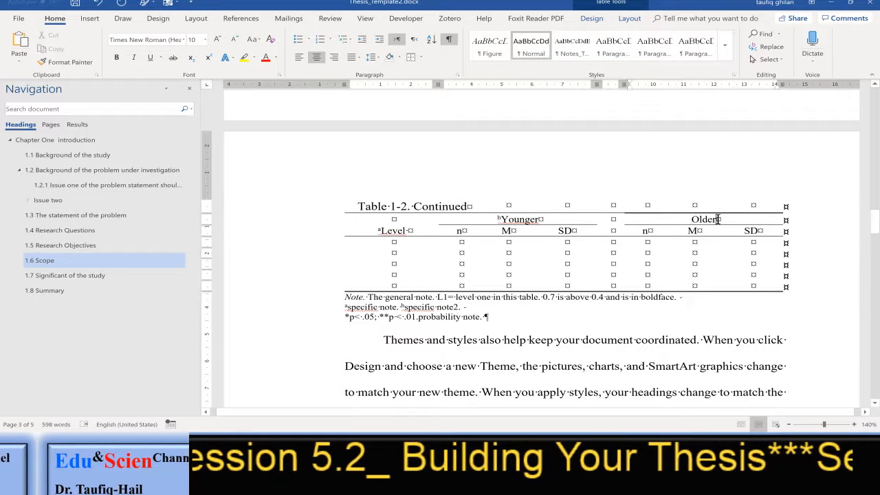
drag(748, 220, 628, 221)
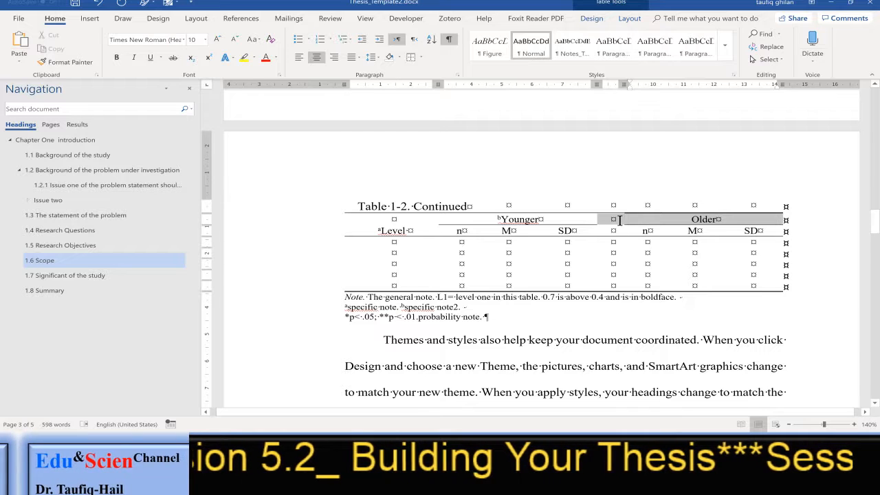
click(411, 58)
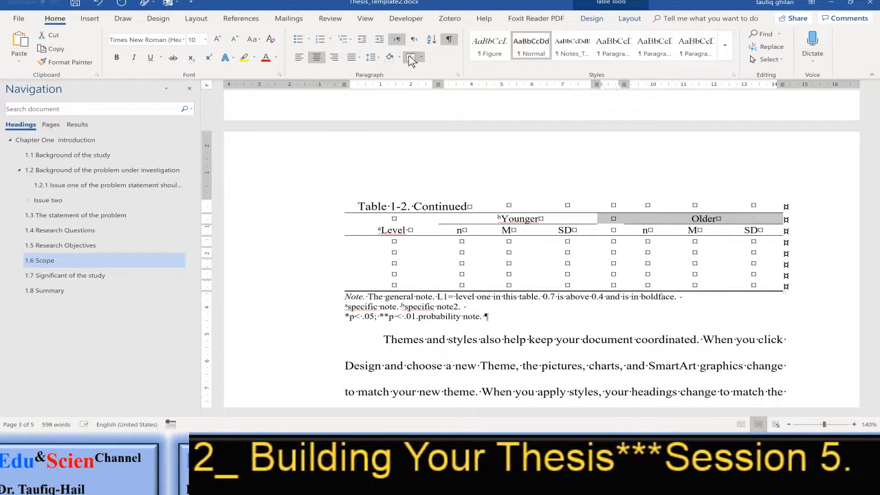
Fill the first two cells of the row directly below the continued header with "Level" and 7.
click(590, 270)
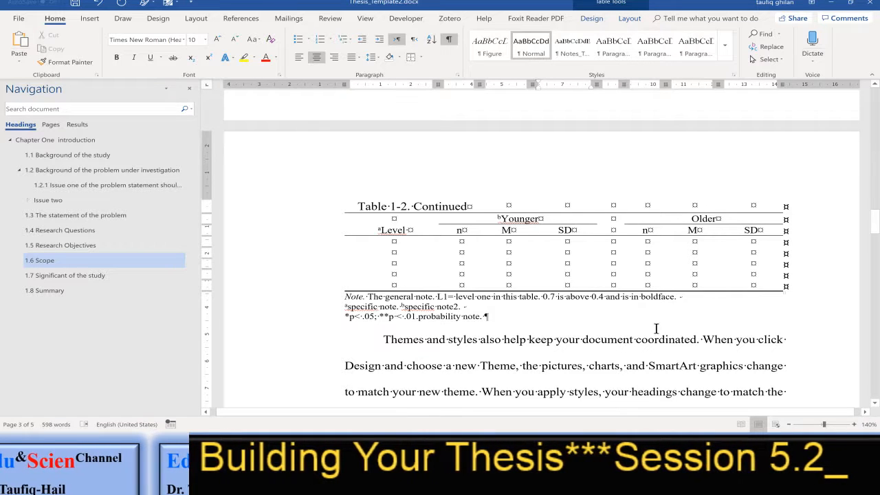
click(408, 244)
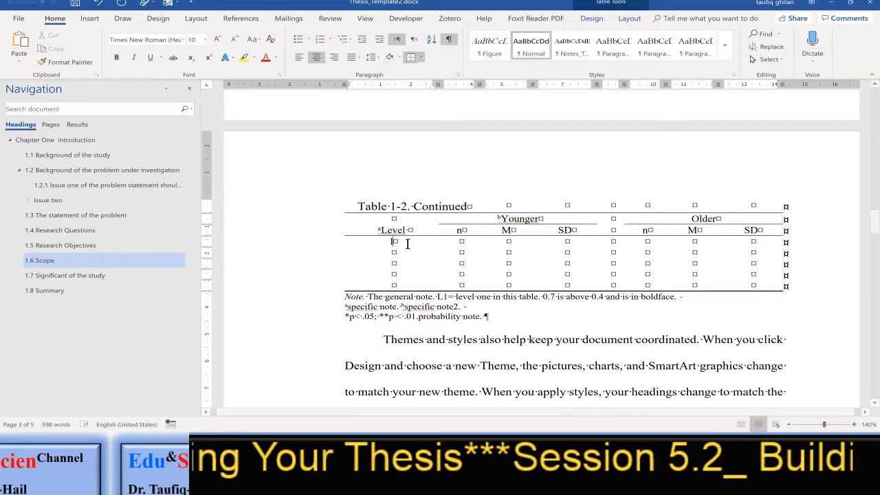
text(level)
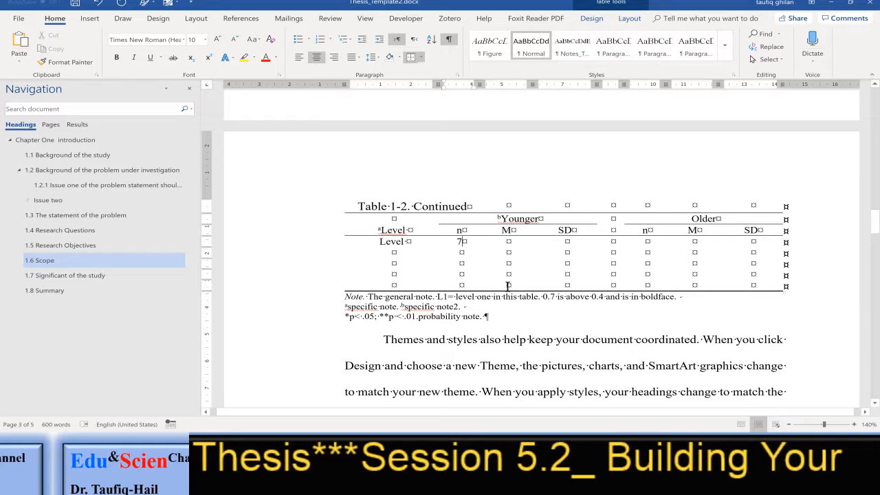
Review Table 1.2 across both pages, checking its title, headers and borders, the "Table 1-2. Continued" part and the notes beneath.
scroll(412, 248, down, 2)
scroll(495, 282, up, 5)
click(381, 306)
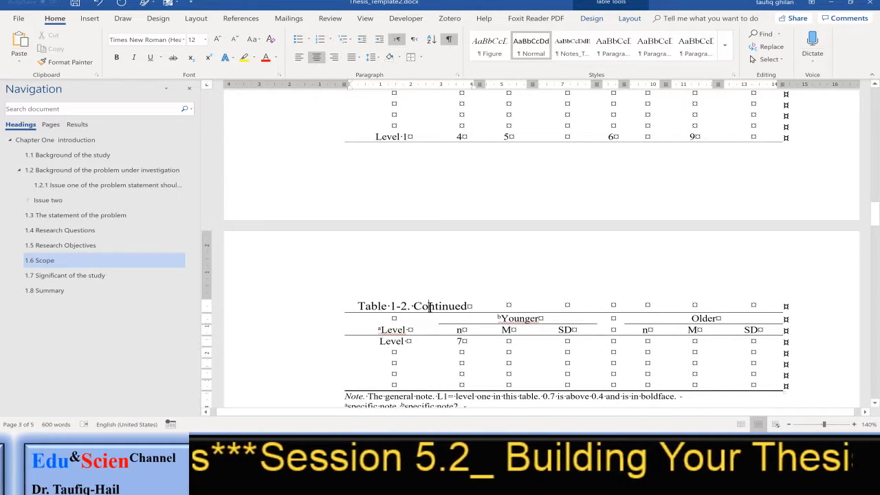
scroll(436, 312, up, 4)
scroll(437, 312, down, 3)
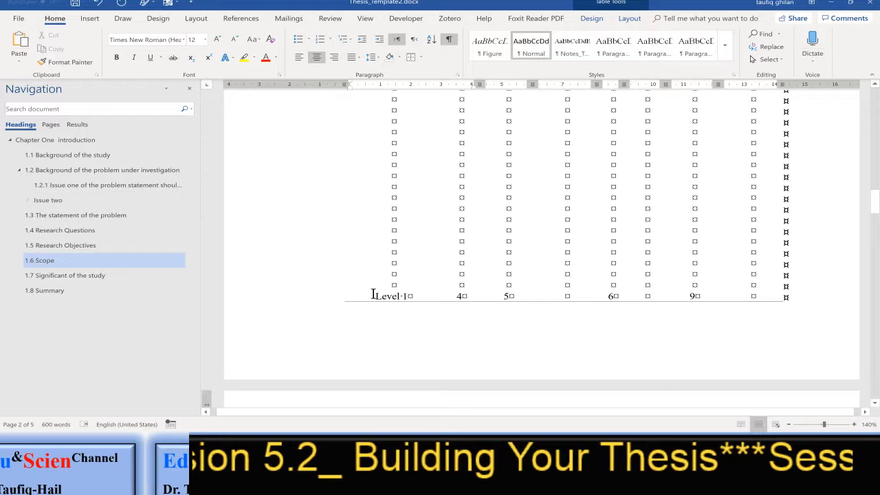
scroll(415, 296, up, 10)
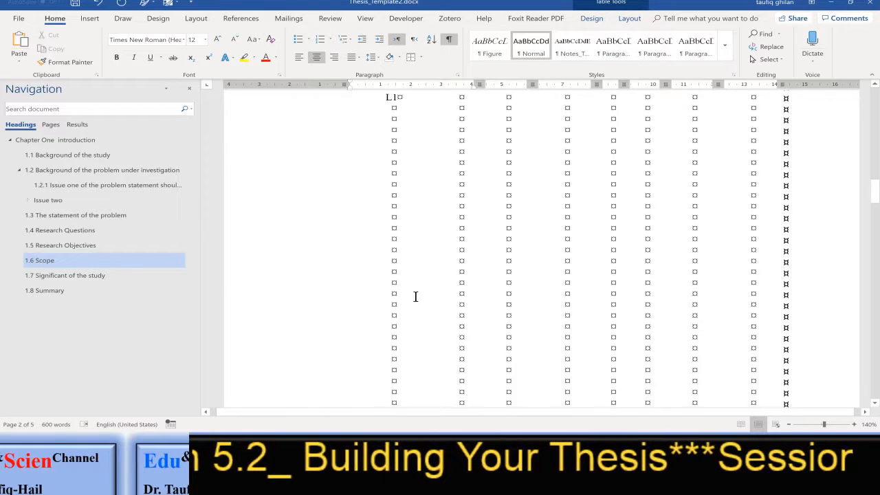
scroll(415, 296, down, 3)
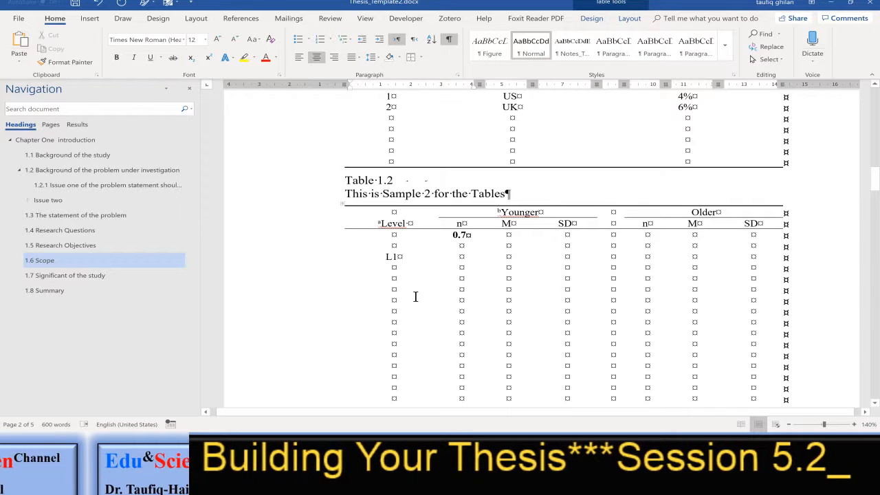
scroll(456, 288, down, 11)
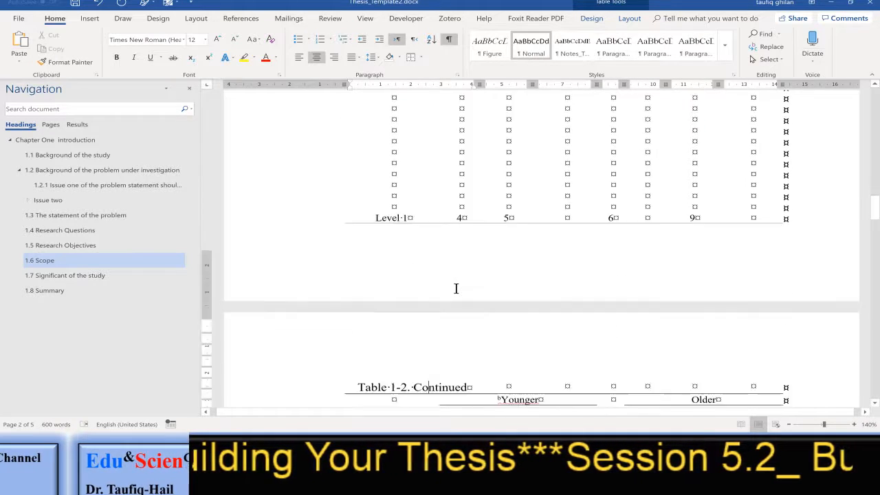
scroll(456, 288, down, 10)
click(378, 287)
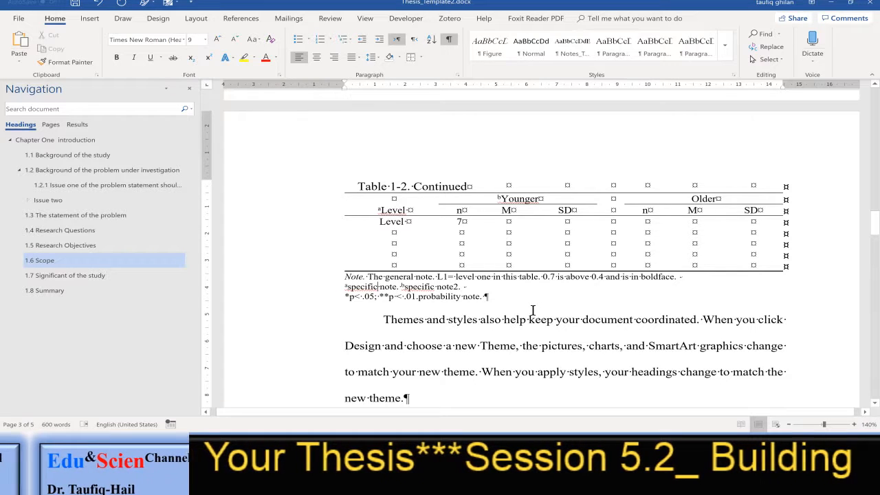
scroll(533, 311, up, 20)
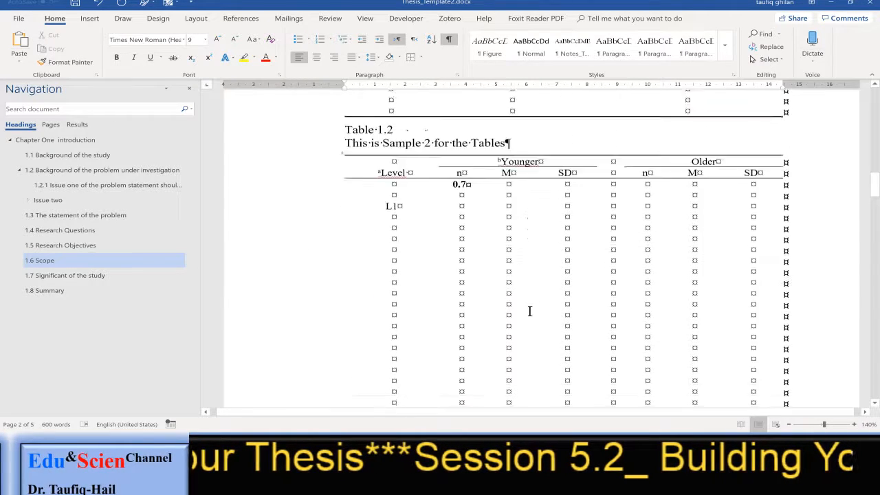
scroll(529, 311, up, 5)
scroll(530, 311, down, 2)
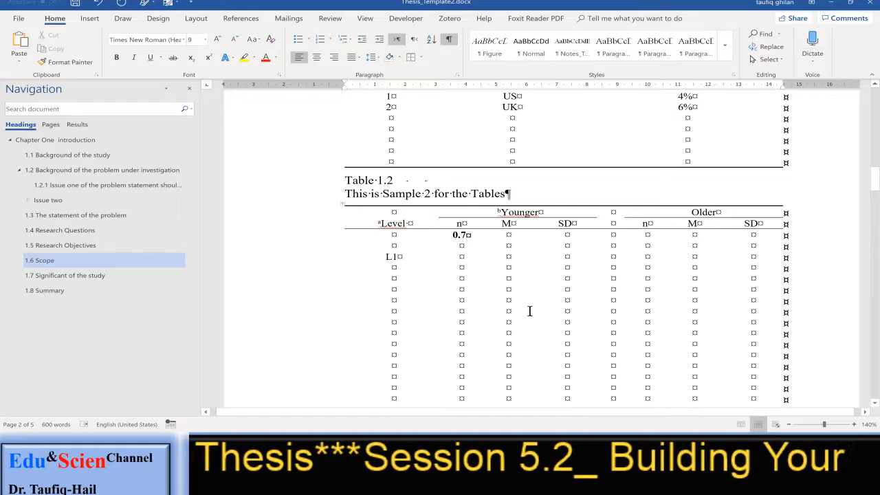
scroll(530, 311, down, 15)
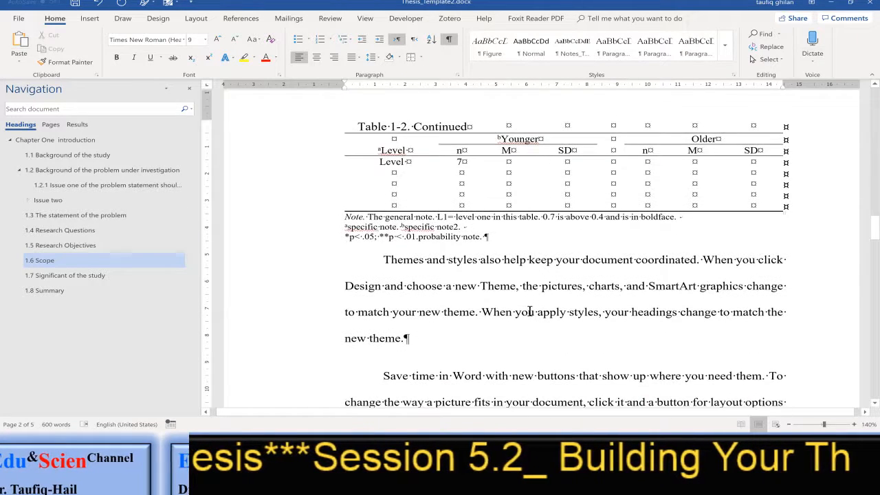